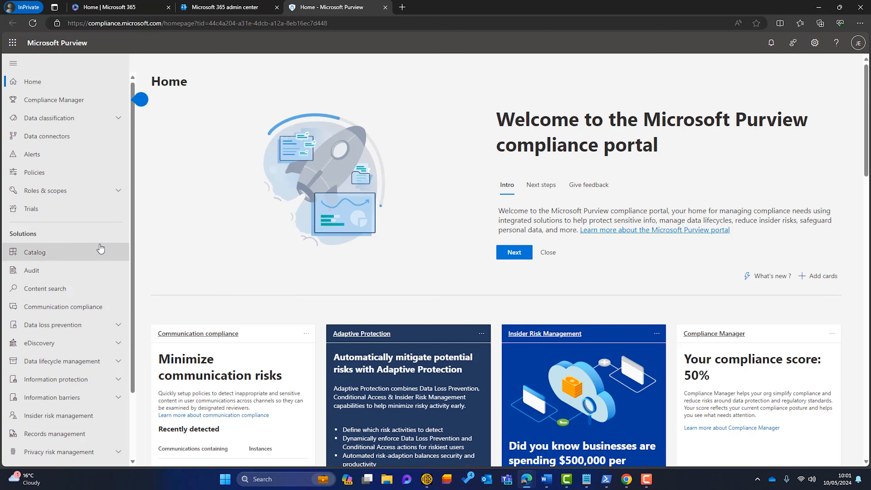
Go to Information protection > Labels and start creating a new sensitivity label
left_click(119, 380)
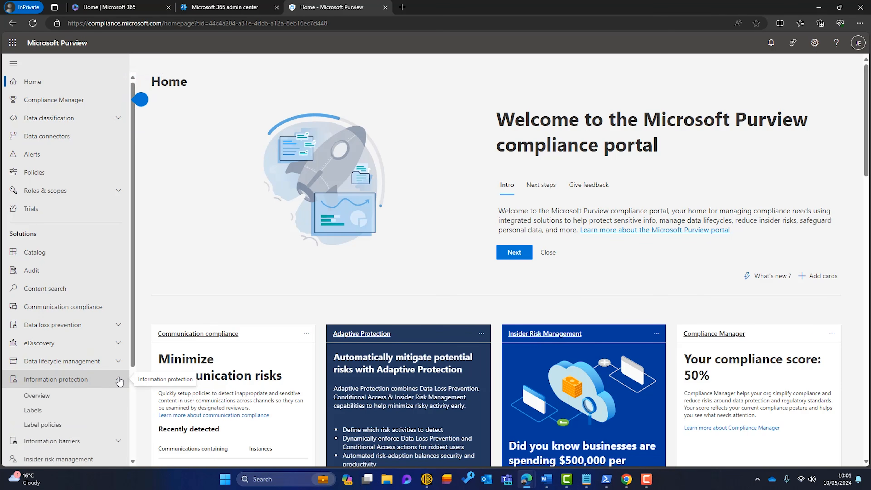
left_click(93, 409)
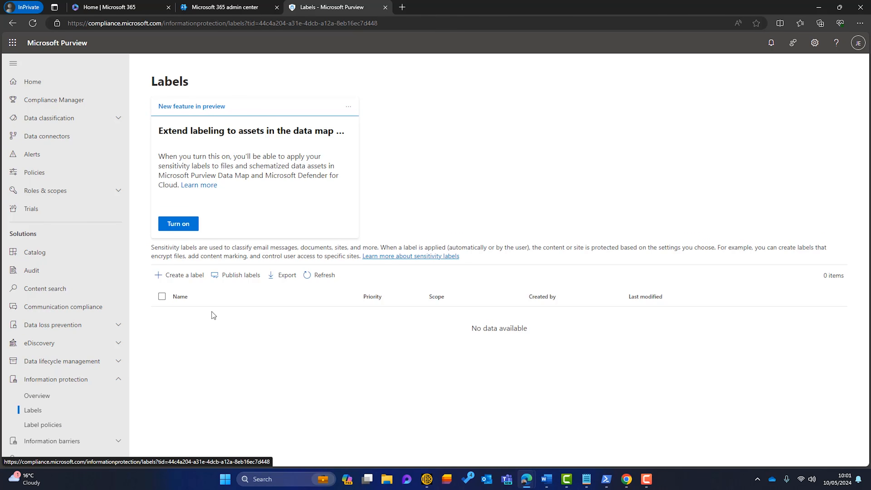
left_click(176, 277)
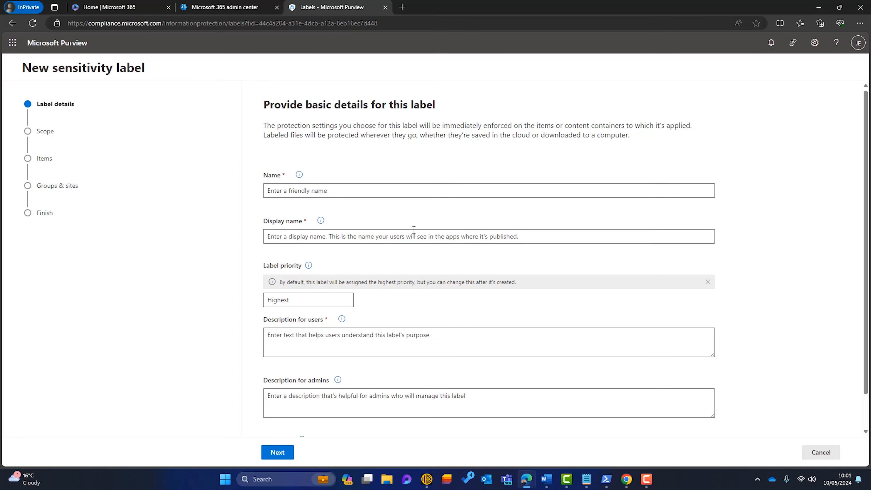
Name the label Public, with display name Public and a description saying it can be shared publicly
left_click(346, 192)
type("Public")
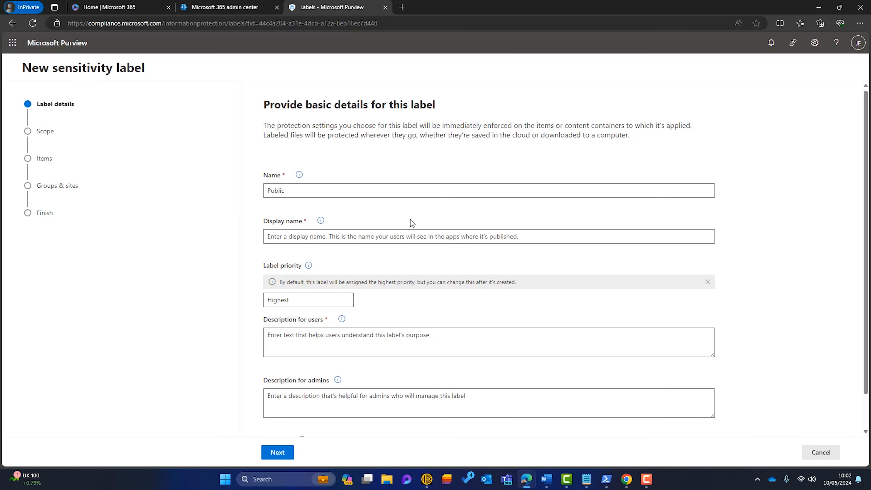
left_click(334, 237)
type("Public")
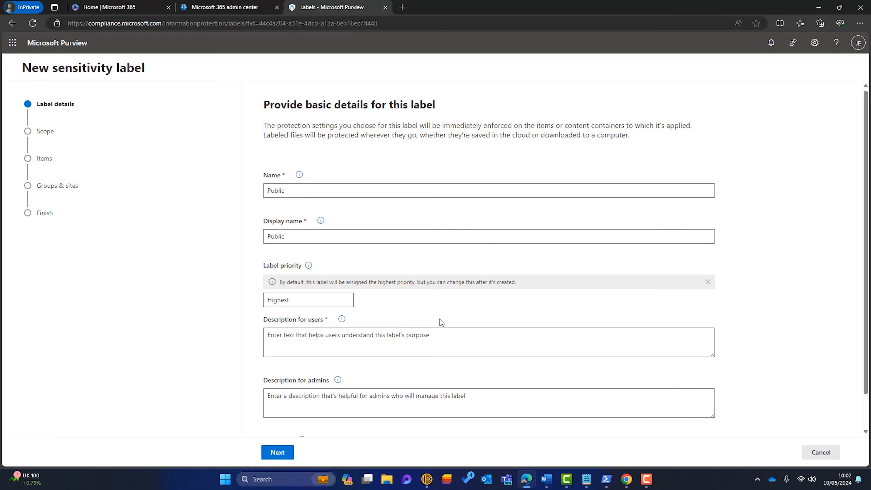
left_click(420, 337)
type("No private information. The information can be shared publicly.")
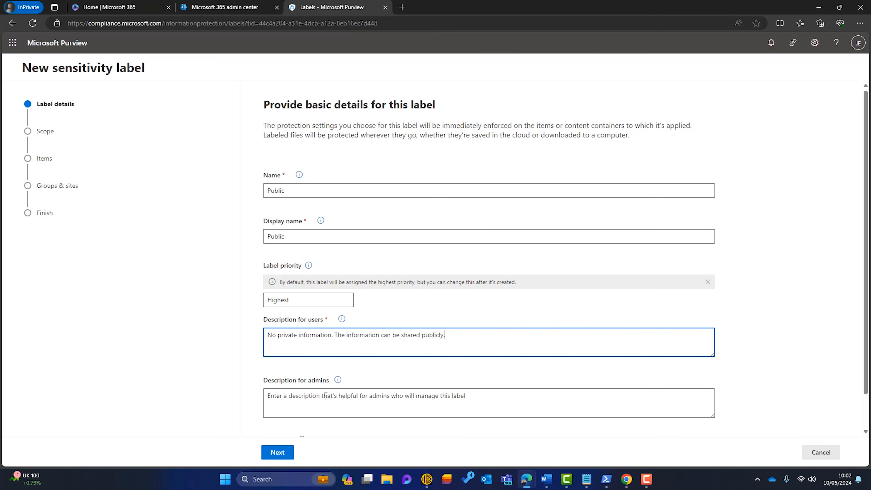
scroll(324, 396, "down", 1)
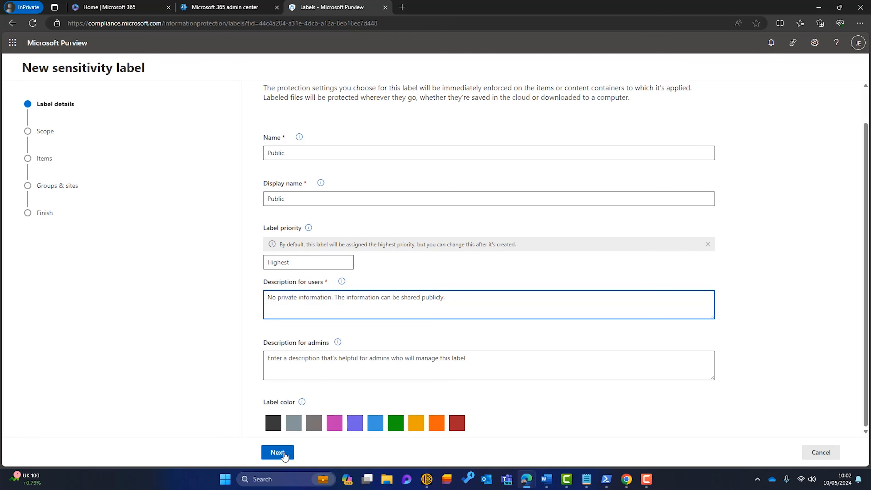
Keep the default scope and skip item protection and auto-labeling
left_click(277, 452)
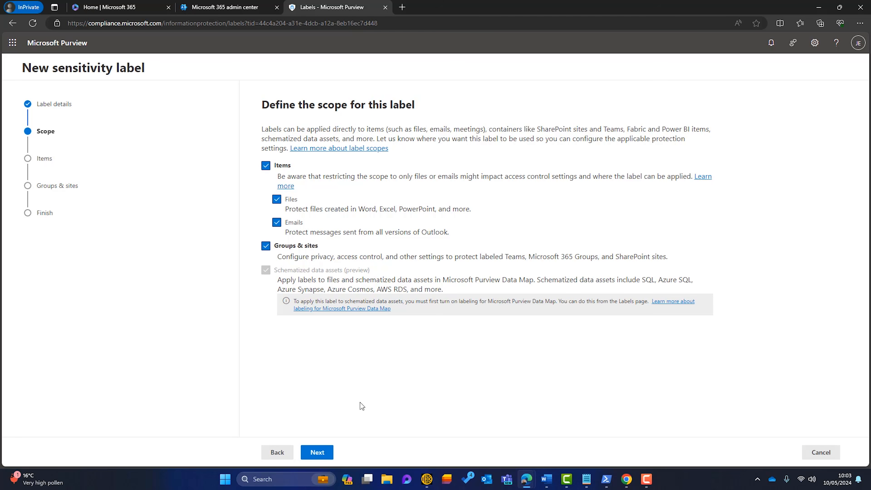
left_click(316, 452)
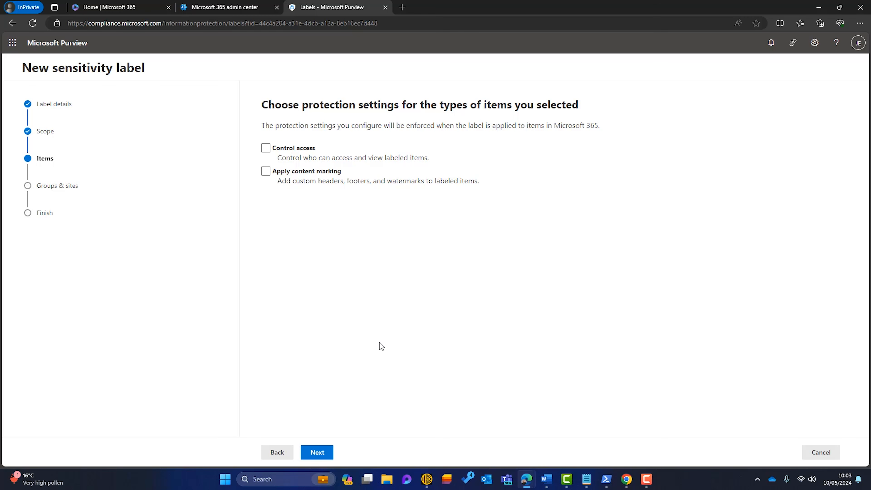
left_click(324, 452)
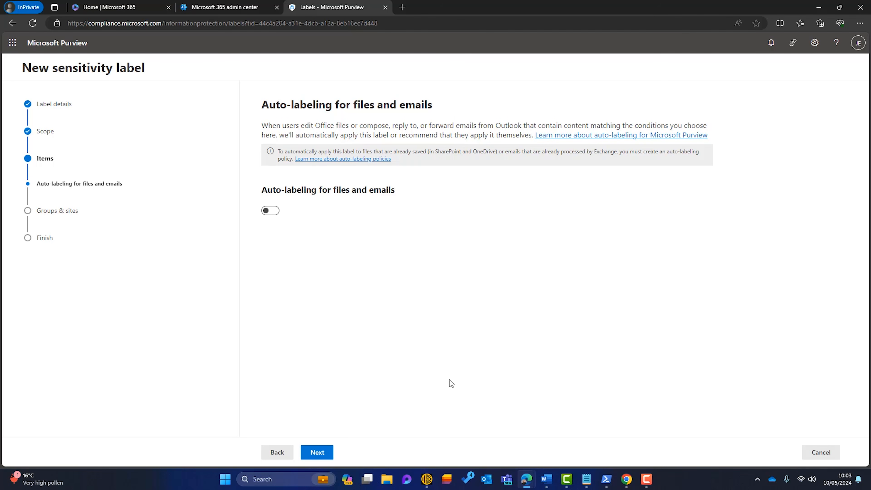
left_click(317, 452)
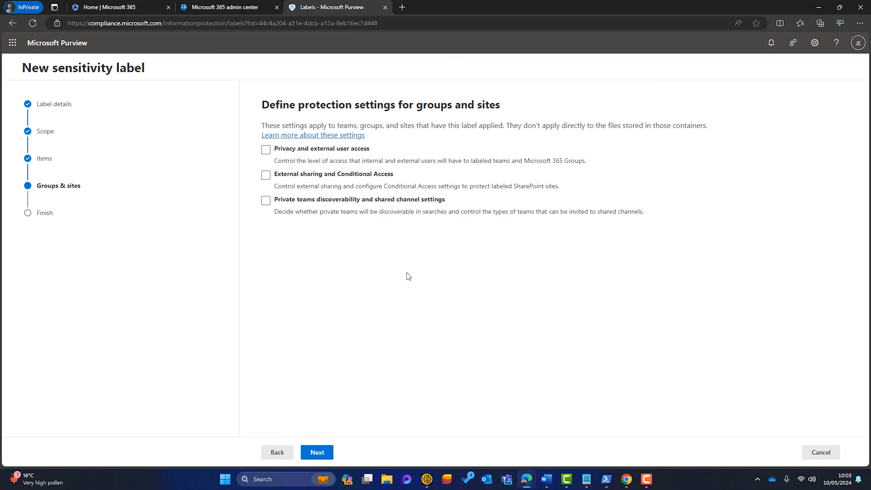
Enable group and site settings, allow outside guests, and control external sharing with Anyone
left_click(266, 149)
left_click(266, 174)
left_click(319, 452)
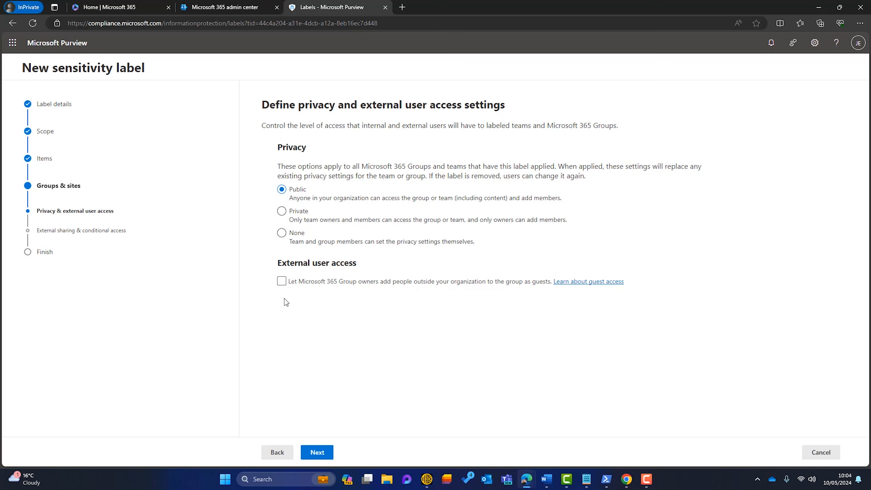
left_click(282, 282)
left_click(317, 453)
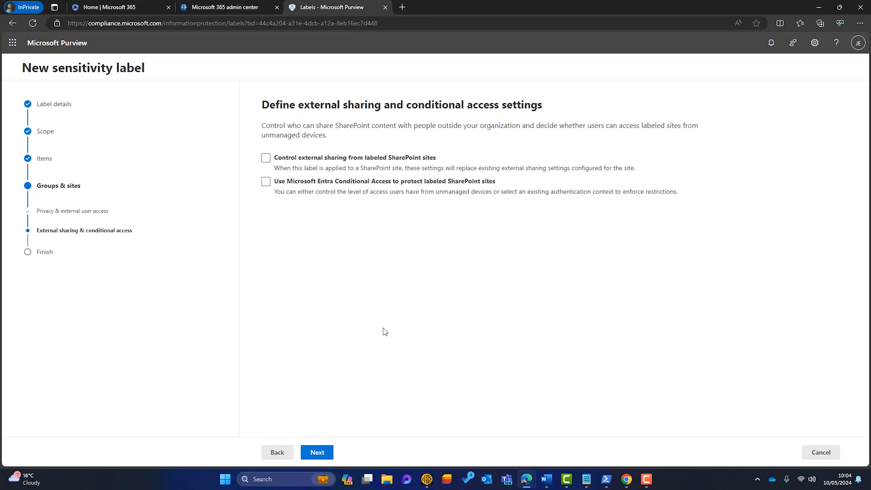
left_click(266, 158)
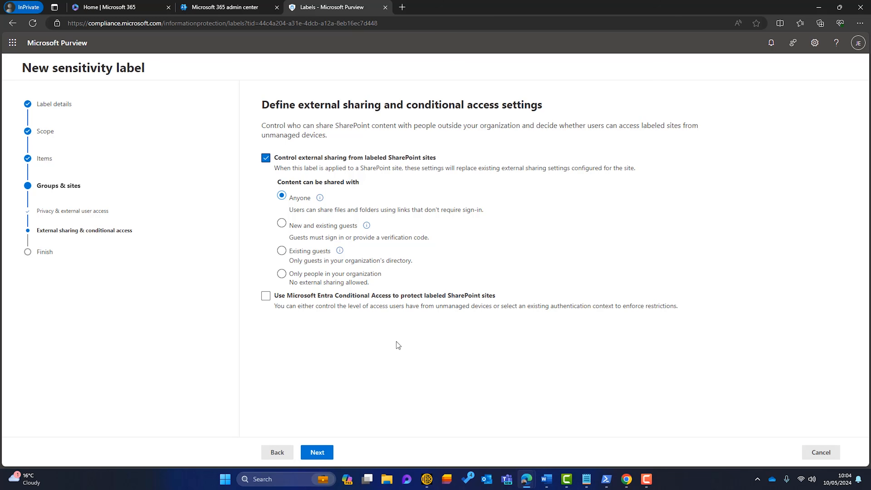
left_click(317, 452)
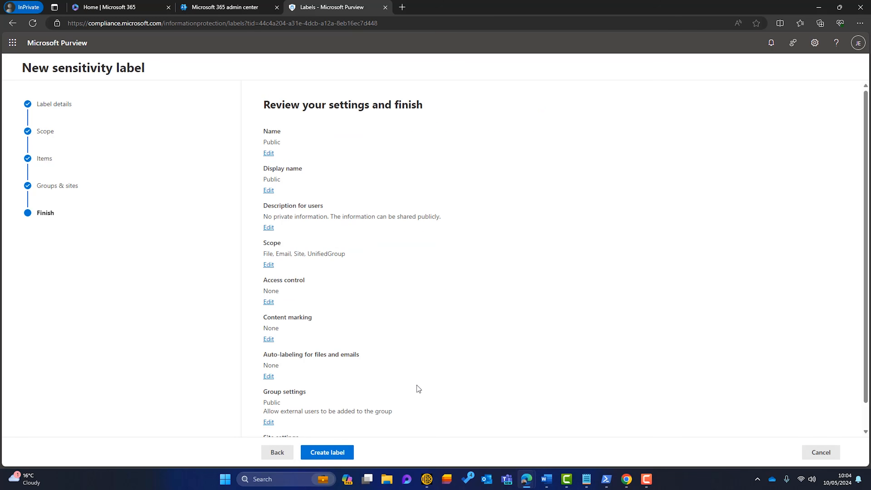
Create the Public label without creating a publishing policy
left_click(327, 453)
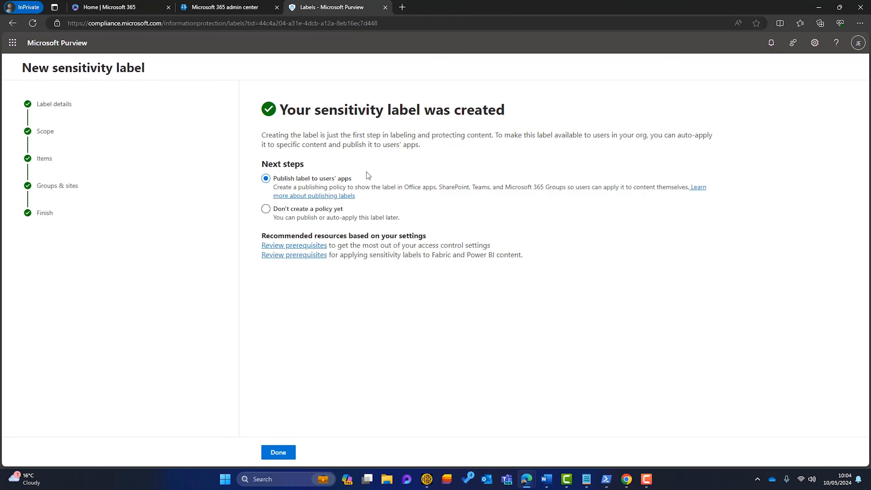
left_click(263, 210)
left_click(278, 453)
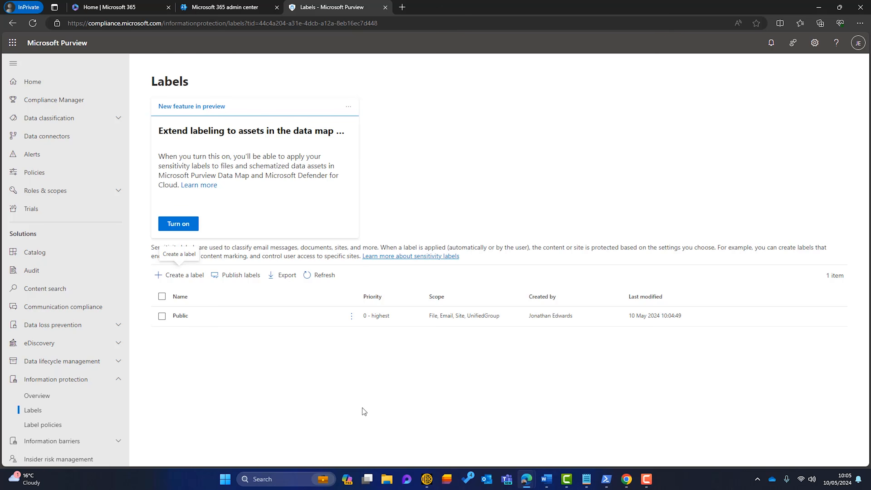
Start another label named General, with display name General
left_click(178, 275)
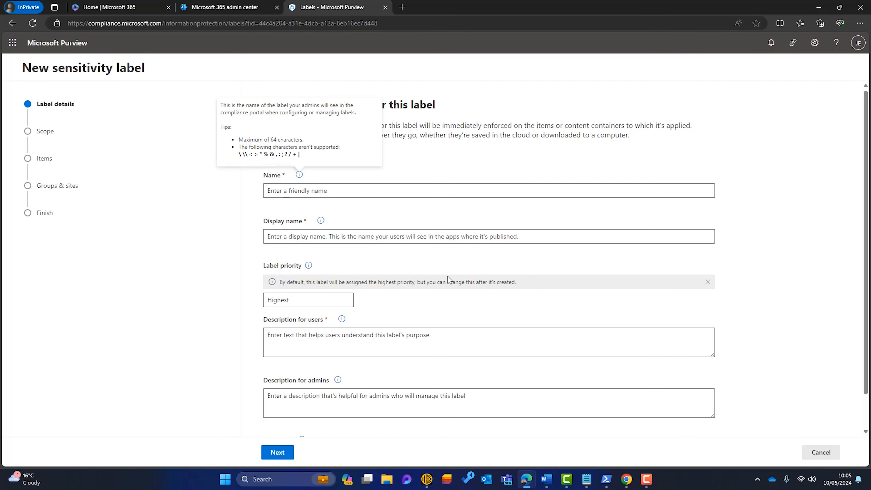
left_click(352, 189)
type("General")
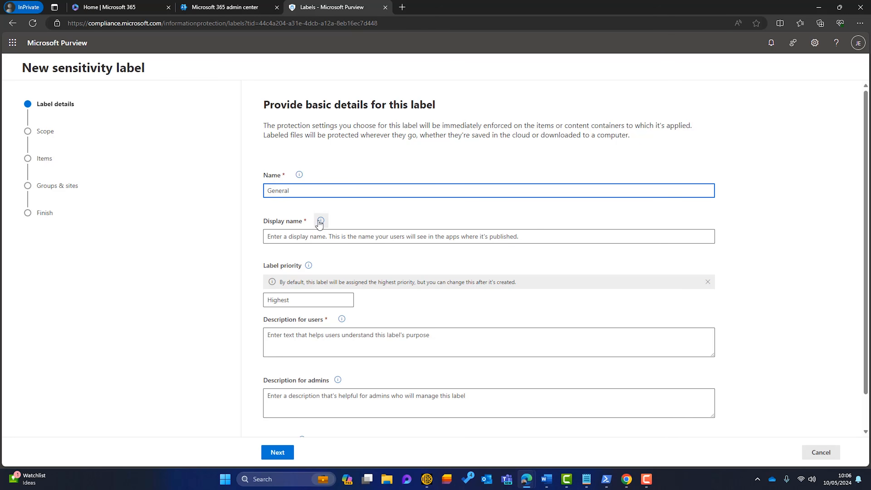
left_click(310, 232)
type("General")
left_click(401, 308)
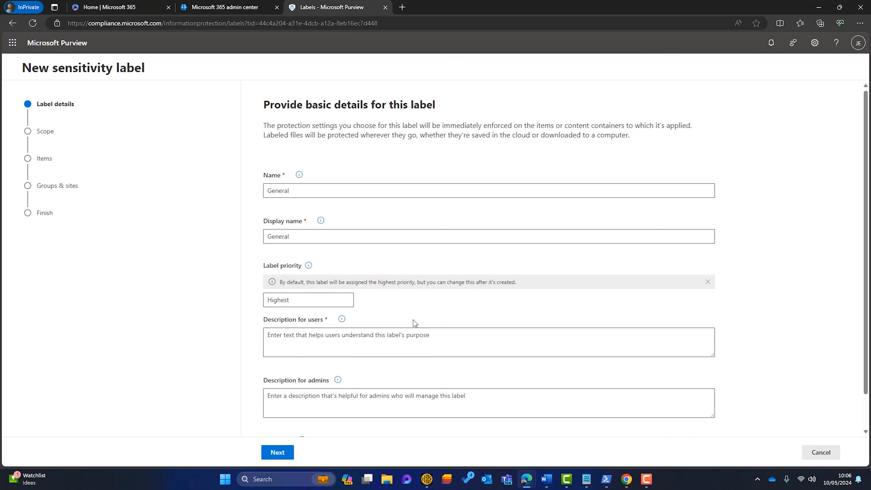
Describe General as shareable internally and with trusted partners, and colour it green
left_click(577, 338)
type("Information can be shared internally and with trusted partners but isn’t for general public viewing")
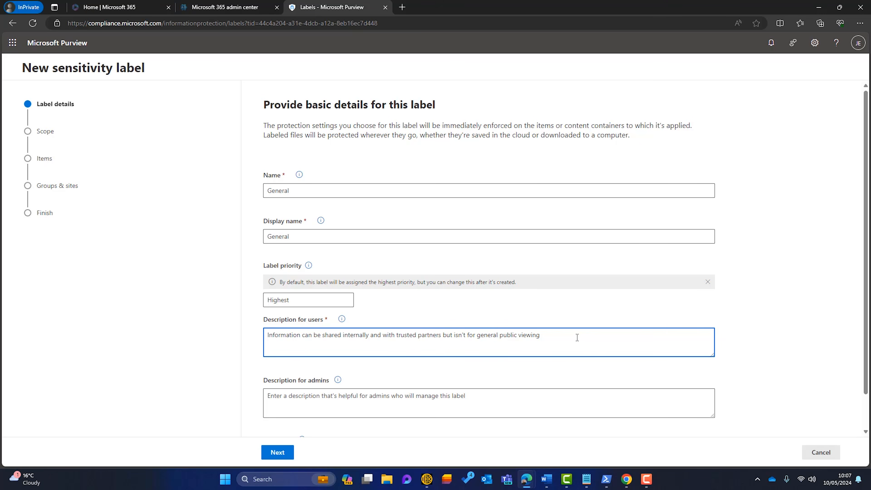
scroll(373, 362, "down", 2)
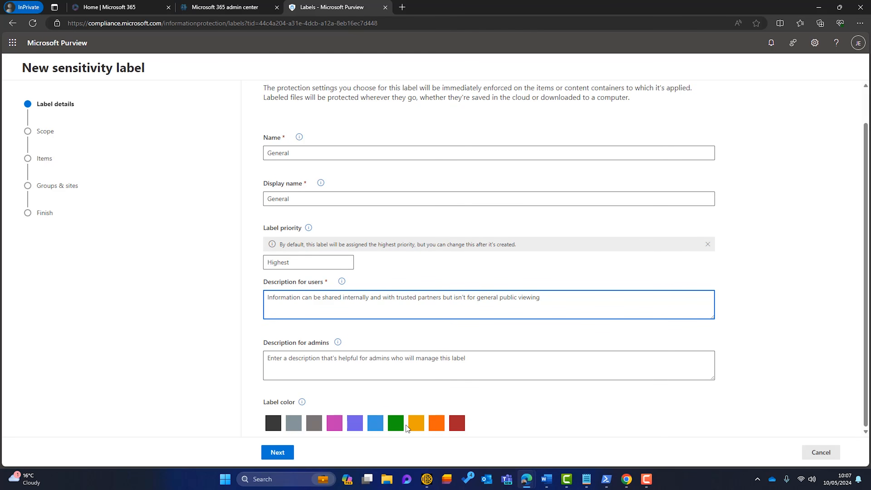
left_click(397, 424)
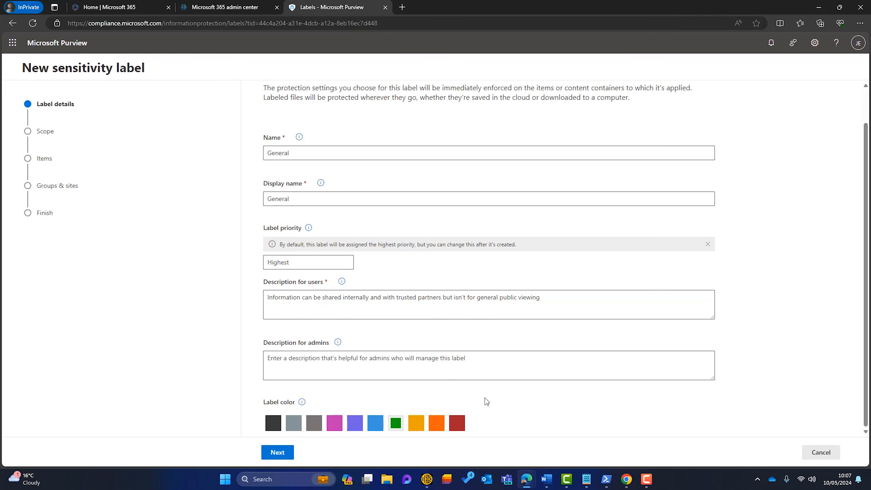
left_click(278, 452)
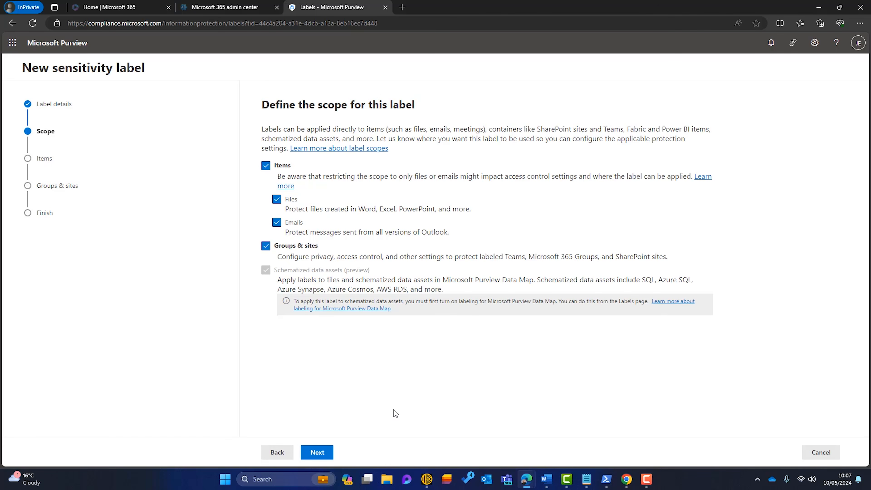
Keep the default scope, skip item protection and auto-labeling, and enable group and site settings
left_click(331, 452)
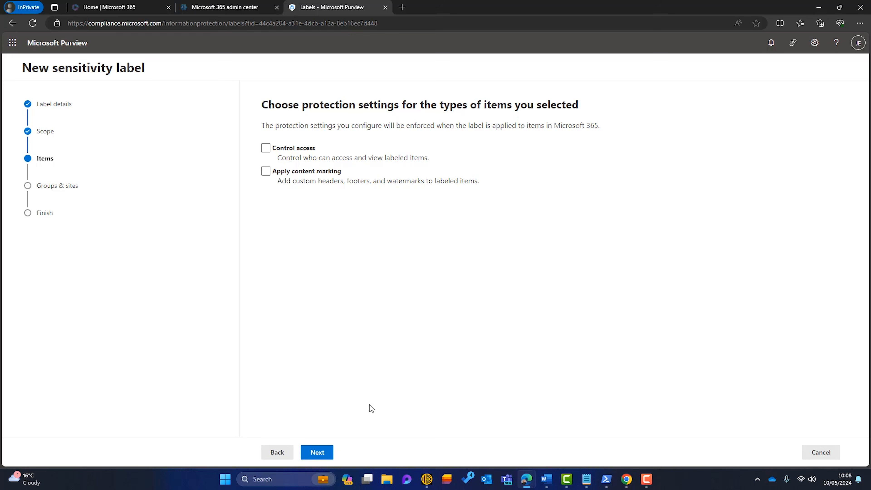
left_click(311, 452)
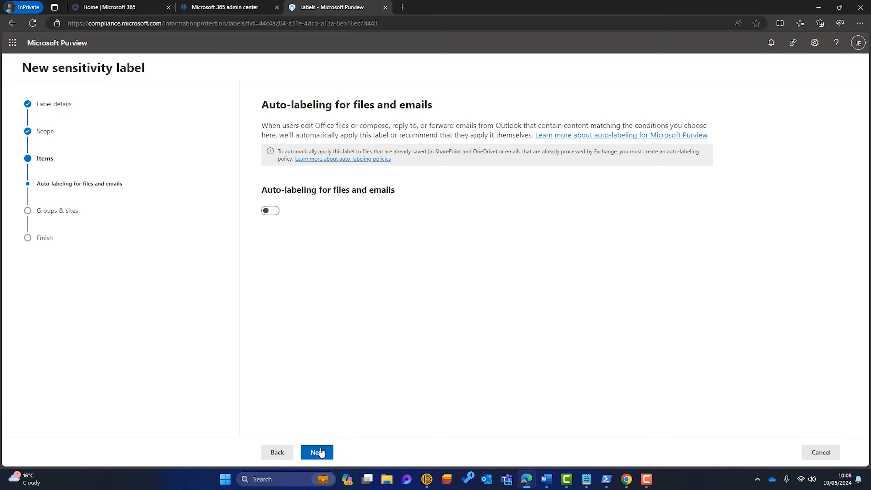
left_click(320, 452)
left_click(266, 149)
left_click(266, 175)
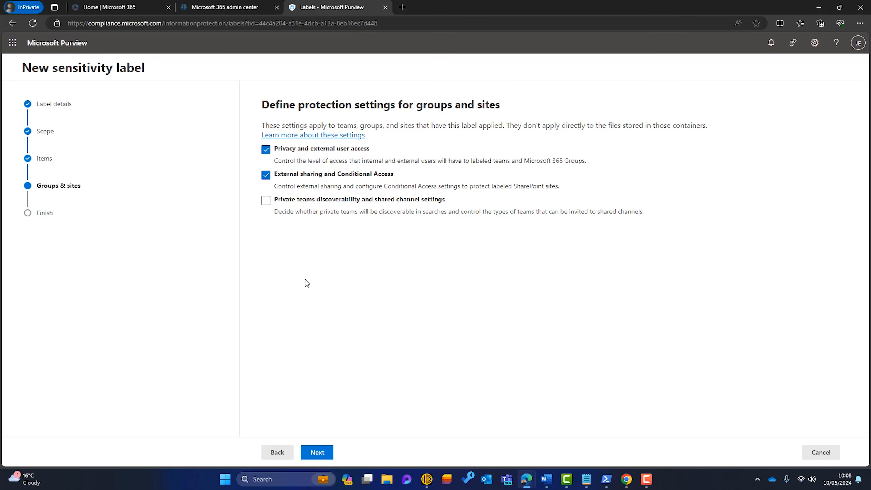
left_click(317, 452)
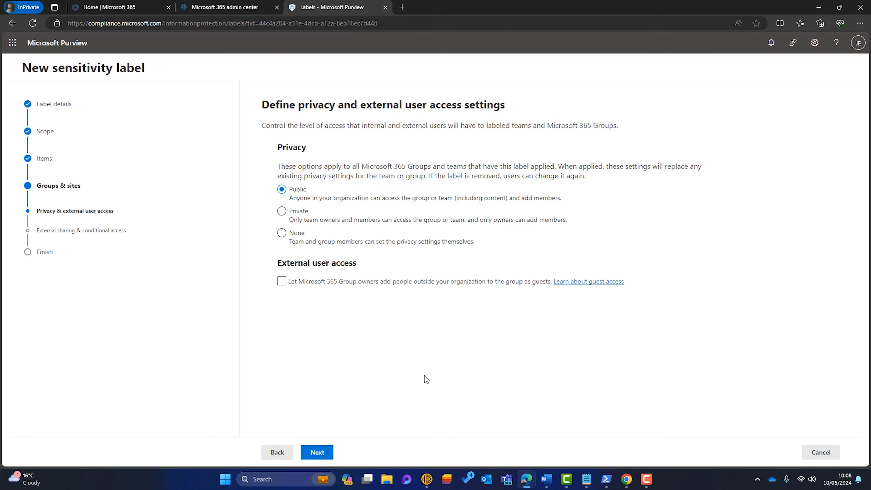
Set group privacy to None, allow outside guests, and limit sharing to new and existing guests
left_click(282, 233)
left_click(282, 281)
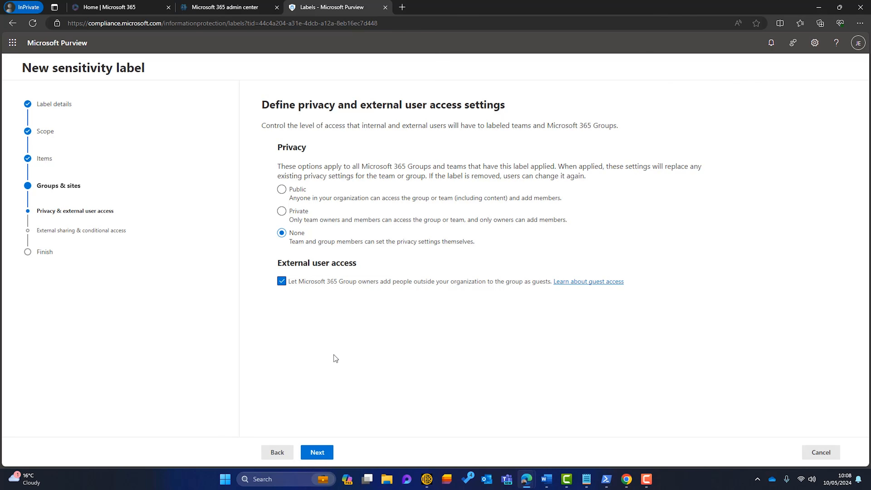
left_click(317, 453)
left_click(266, 158)
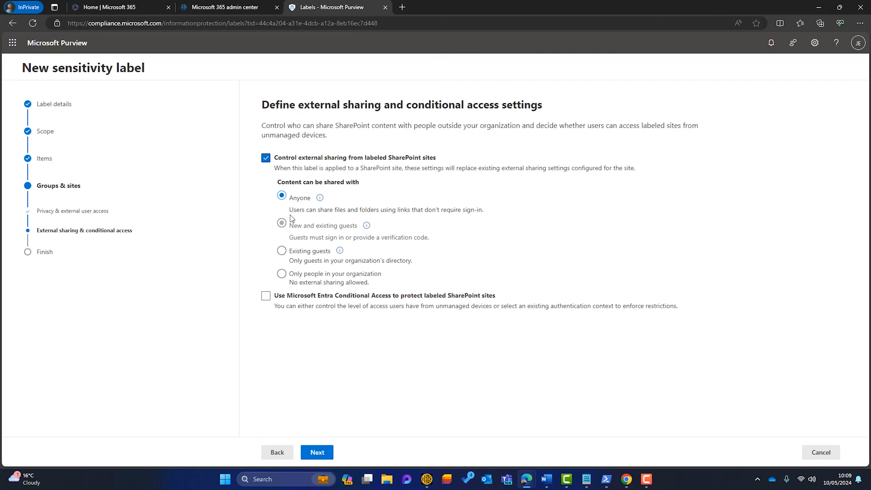
left_click(282, 224)
Create the General label without a publishing policy and begin another label
left_click(312, 453)
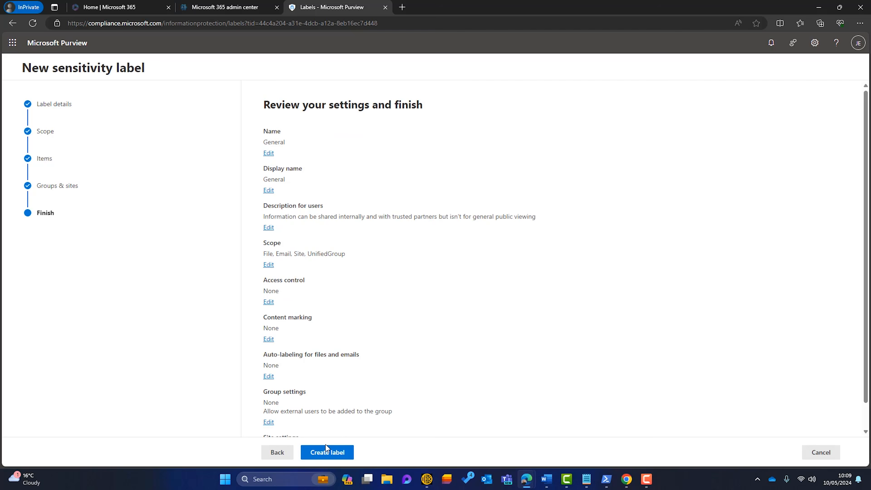
left_click(326, 451)
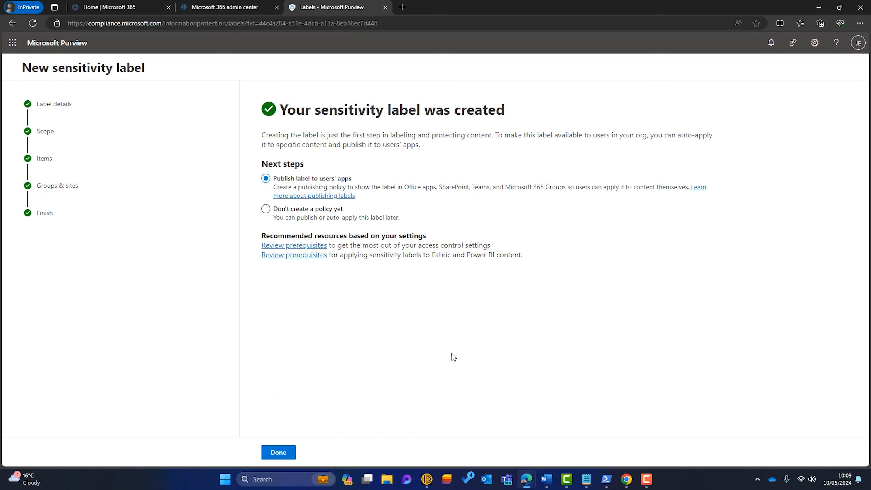
left_click(265, 208)
left_click(278, 452)
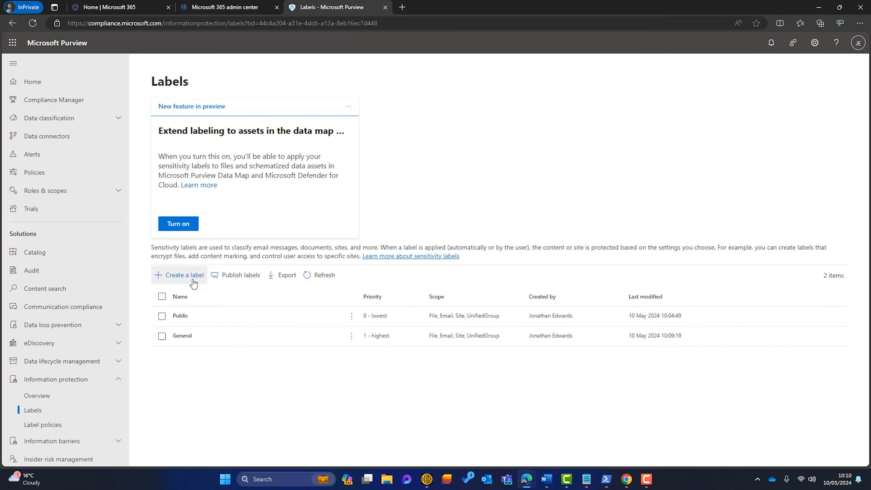
left_click(185, 275)
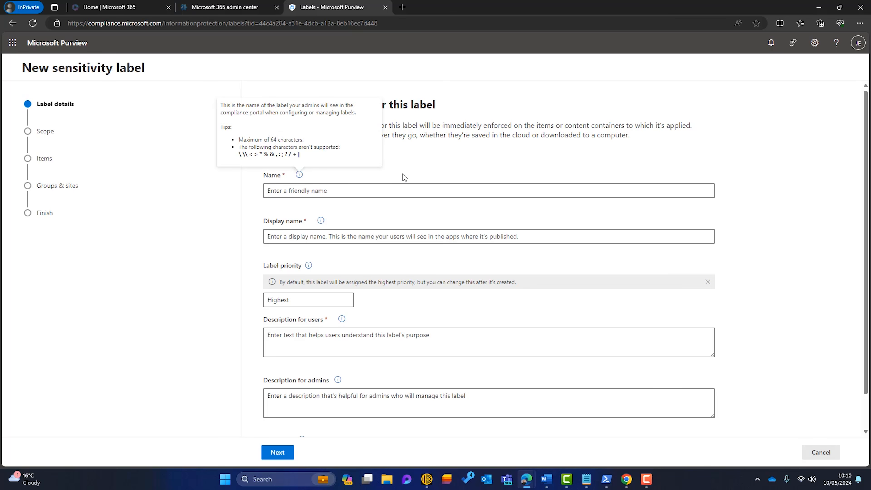
Give the new label the name and display name 'Confidential - External'
left_click(376, 190)
type("Confidential - External")
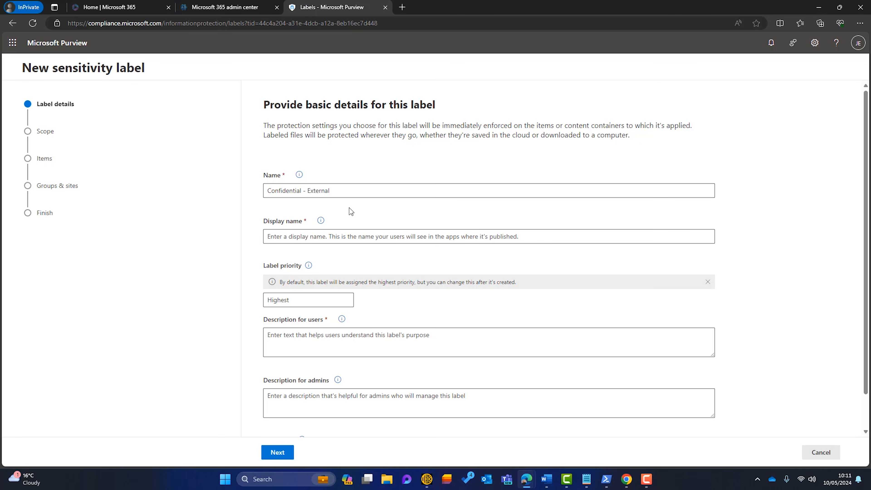
left_click(317, 236)
type("Confidential - External")
left_click(451, 276)
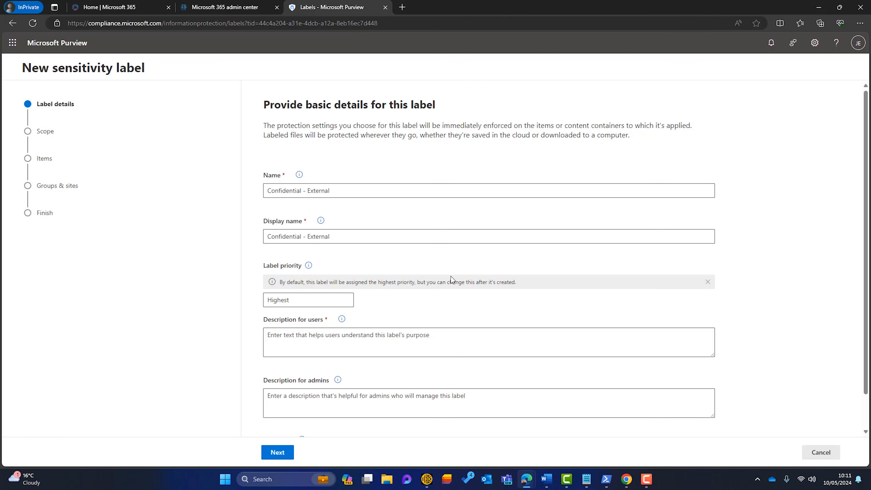
Add the user description, colour the label yellow, and keep files, emails and sites in scope
left_click(357, 339)
type("Sensitive information intended for specific people inside or outside of the organisation.")
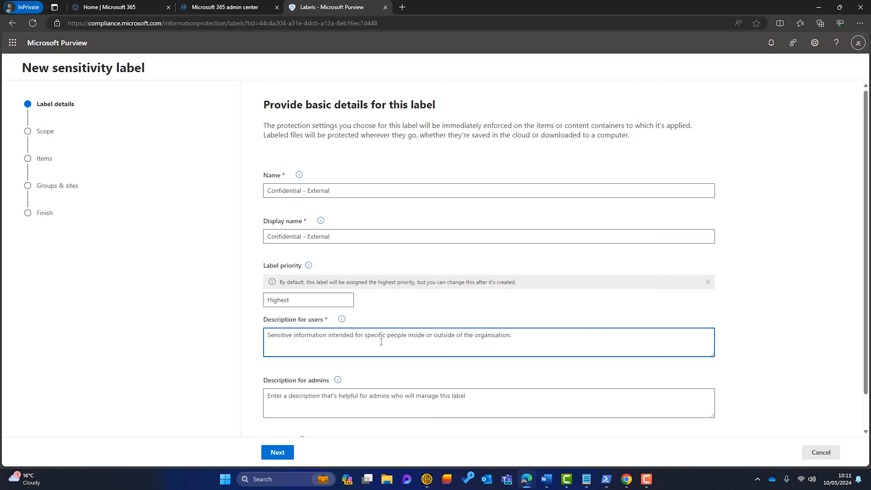
scroll(380, 347, "down", 1)
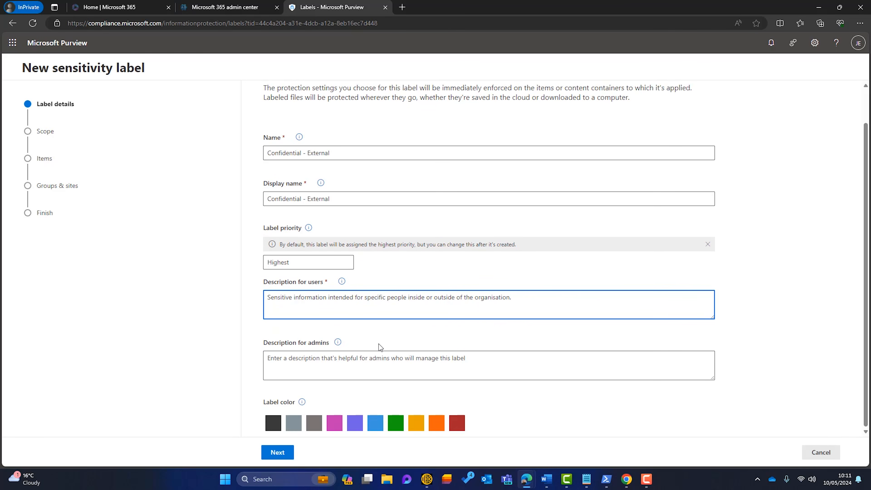
left_click(416, 425)
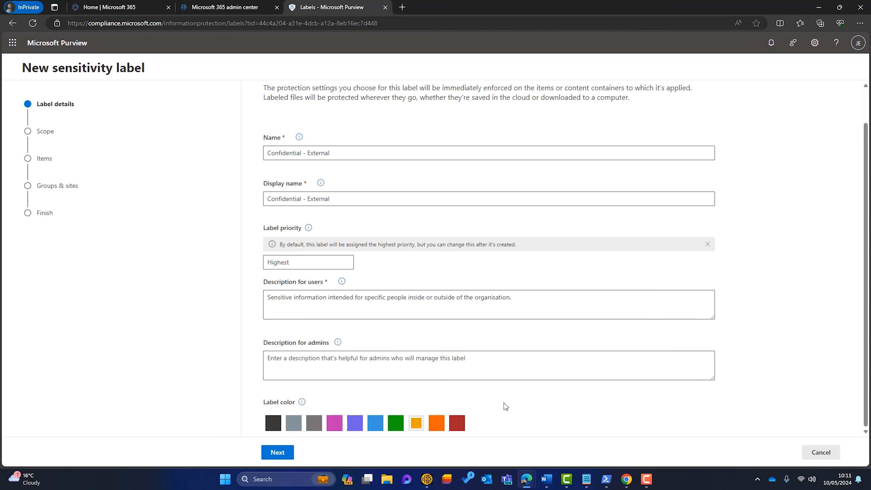
left_click(277, 452)
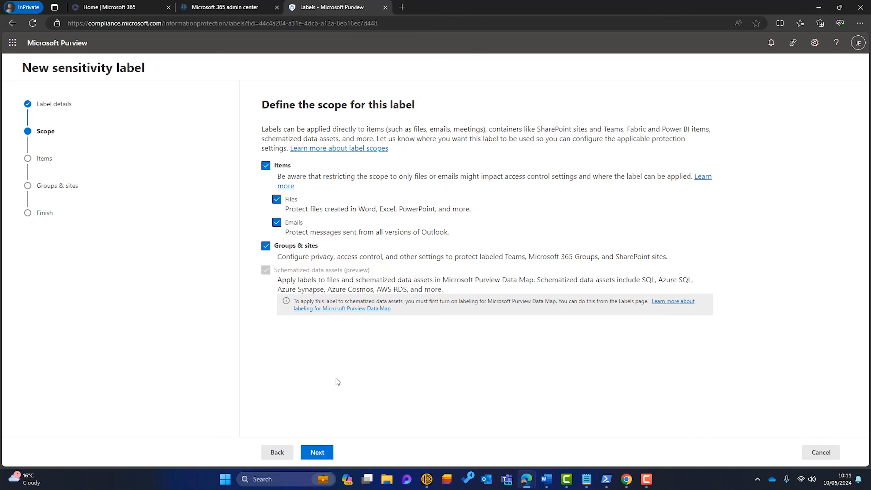
left_click(317, 453)
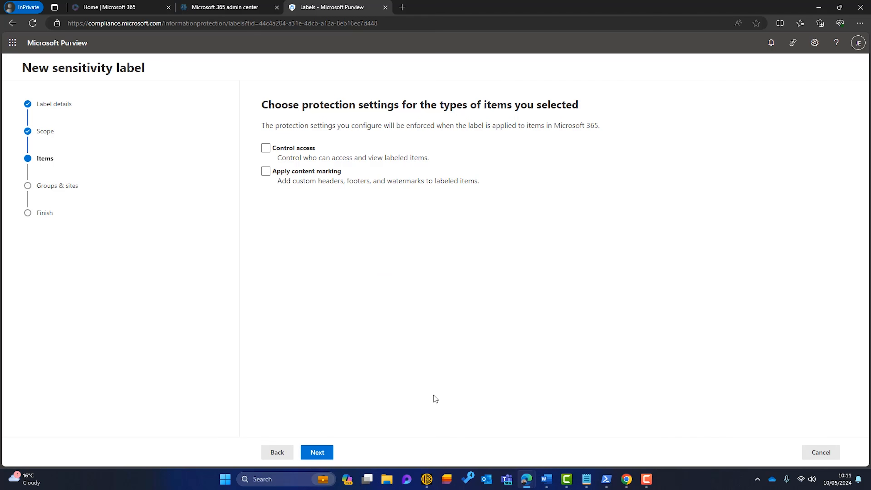
Turn on access control, assigning permissions now with content access that never expires
left_click(268, 151)
left_click(317, 451)
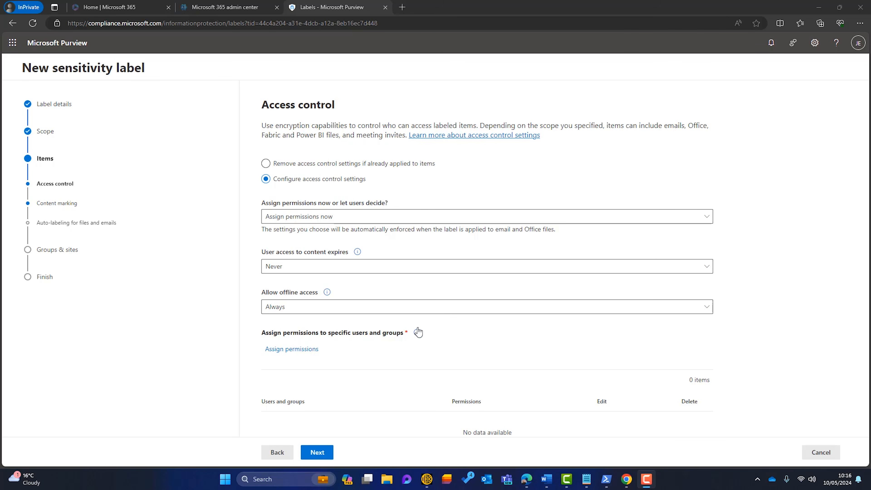
left_click(417, 223)
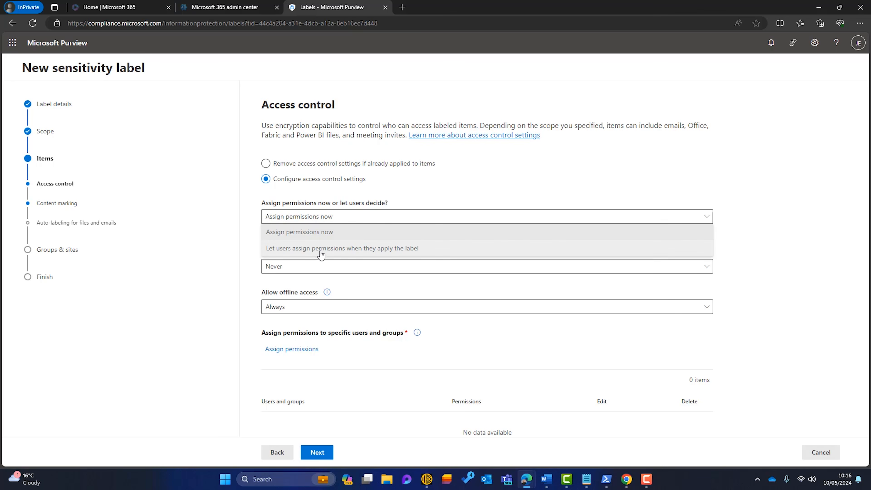
left_click(334, 236)
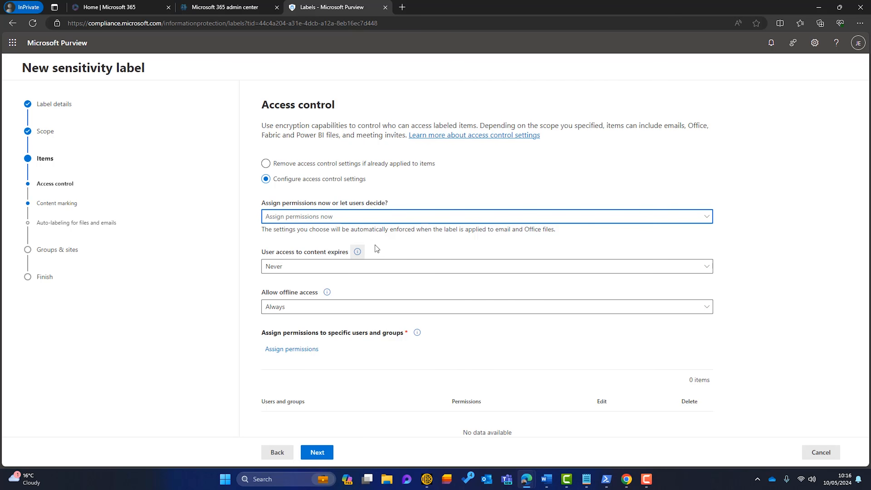
left_click(368, 271)
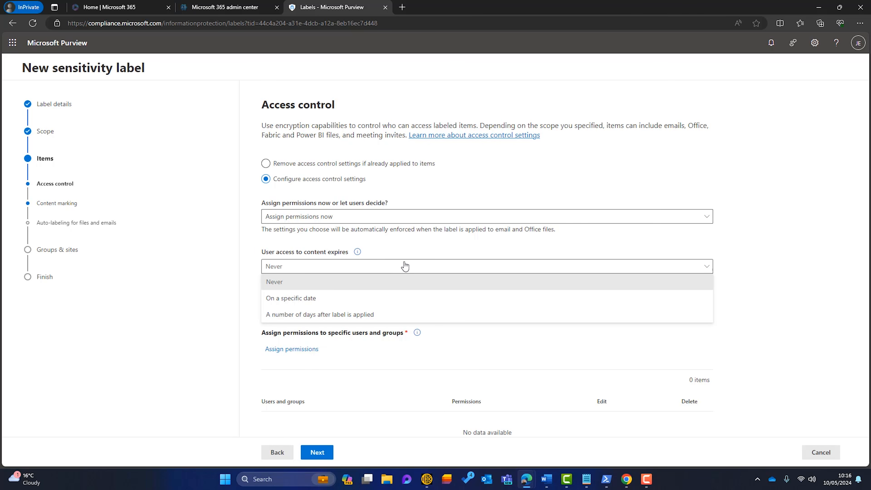
left_click(422, 253)
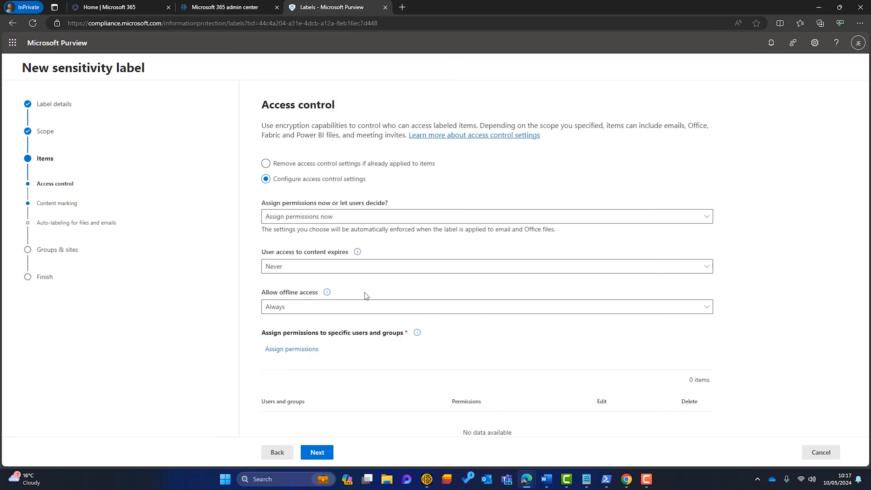
Allow offline access for only 30 days and open the users and groups permission assignment
left_click(356, 307)
left_click(336, 356)
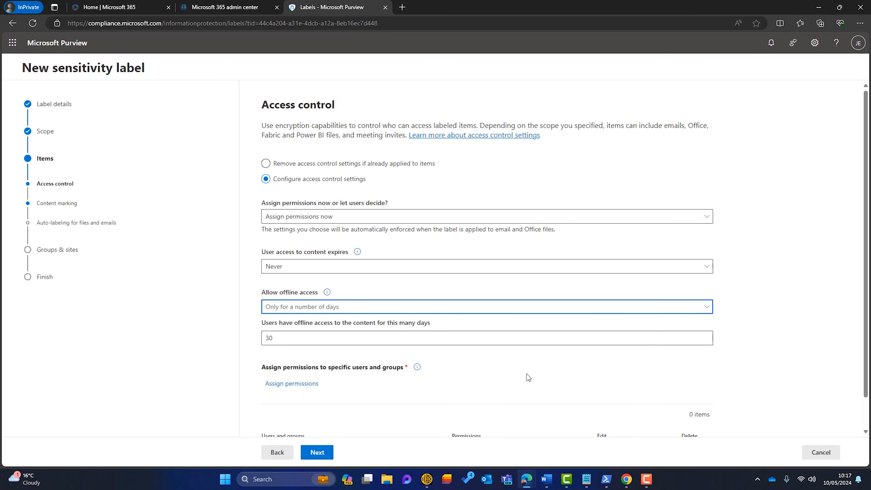
scroll(514, 374, "down", 1)
left_click(417, 333)
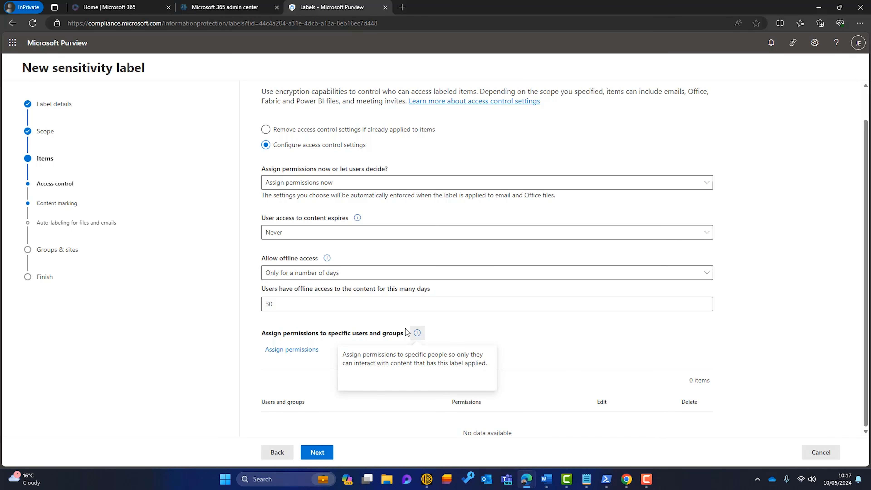
left_click(295, 357)
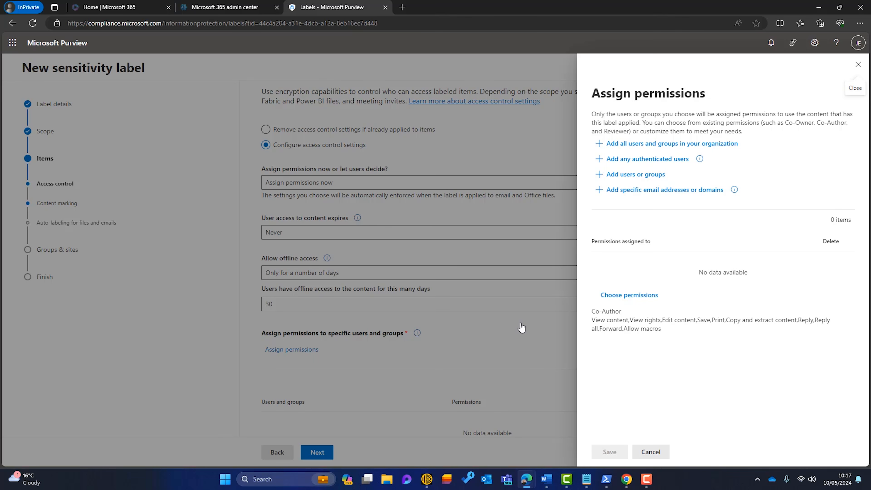
Give any authenticated users Co-Author permissions and save the assignment
left_click(634, 164)
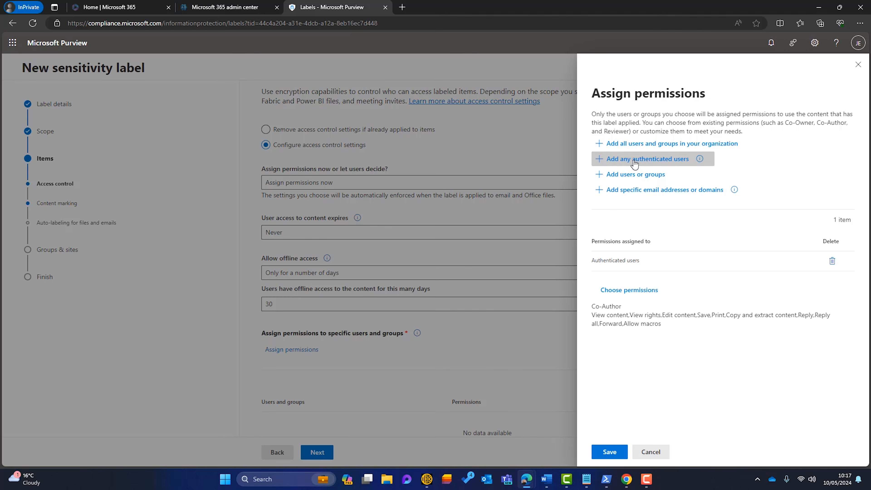
mouse_move(700, 161)
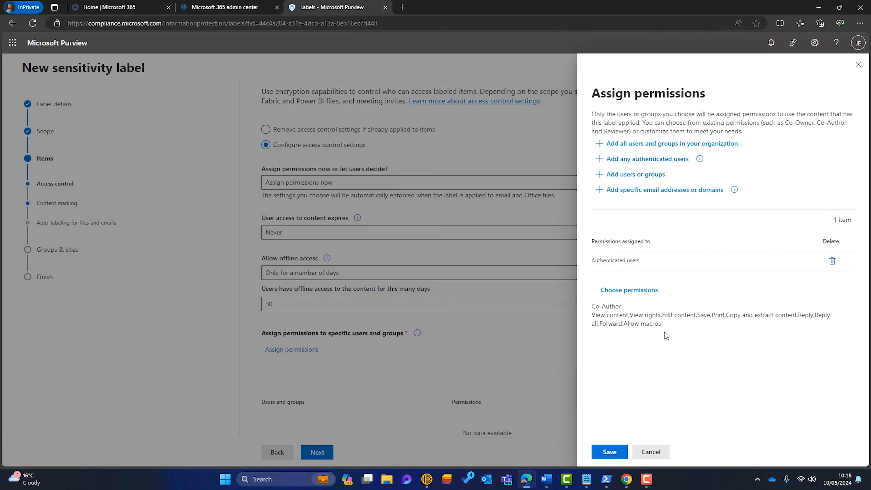
left_click(643, 295)
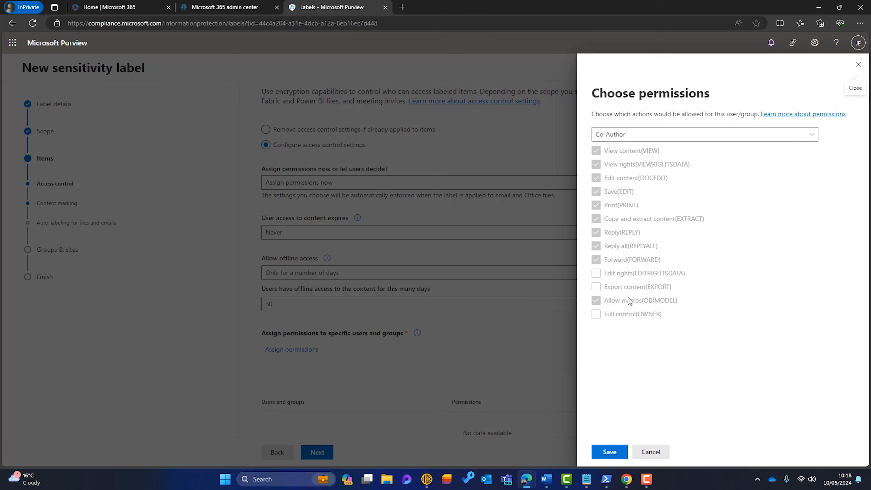
left_click(856, 65)
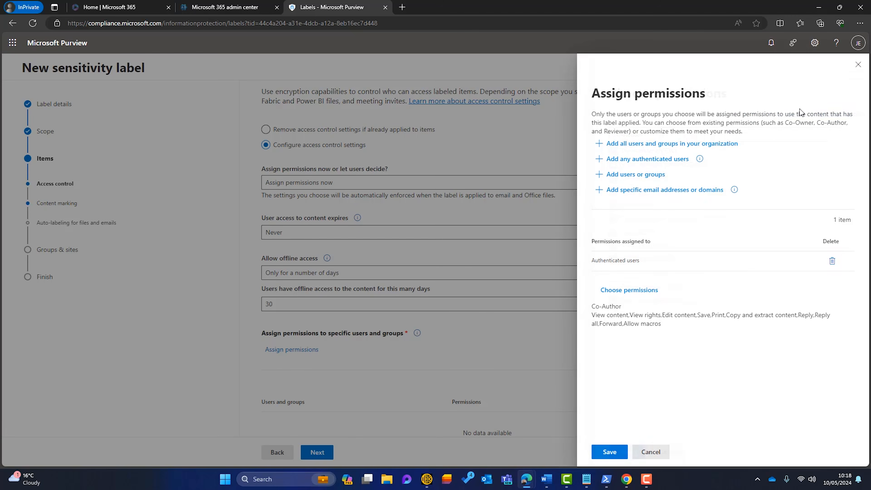
left_click(604, 447)
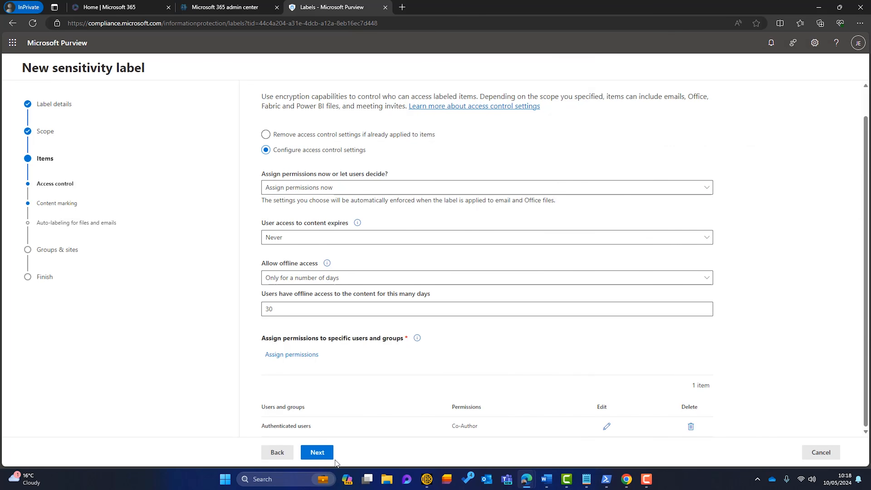
Turn on content marking with only a header reading 'Confidential - External', no footer
left_click(332, 457)
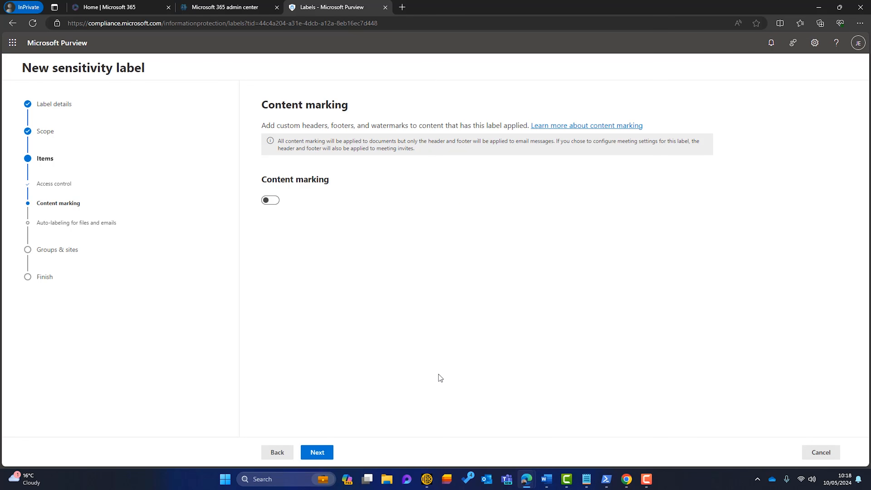
left_click(275, 205)
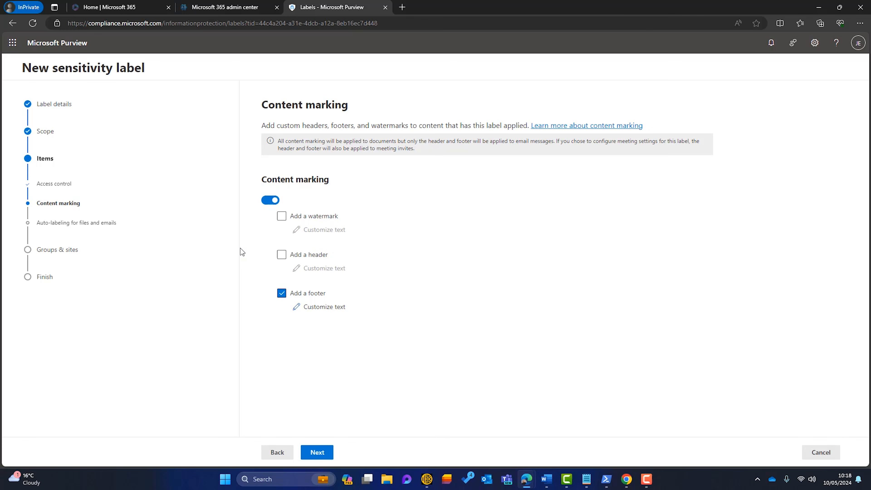
left_click(282, 293)
left_click(282, 255)
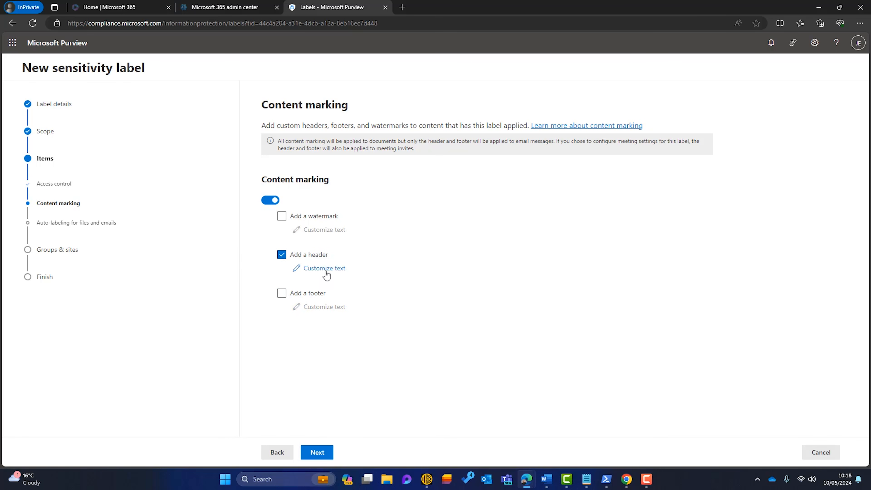
left_click(325, 268)
left_click(632, 136)
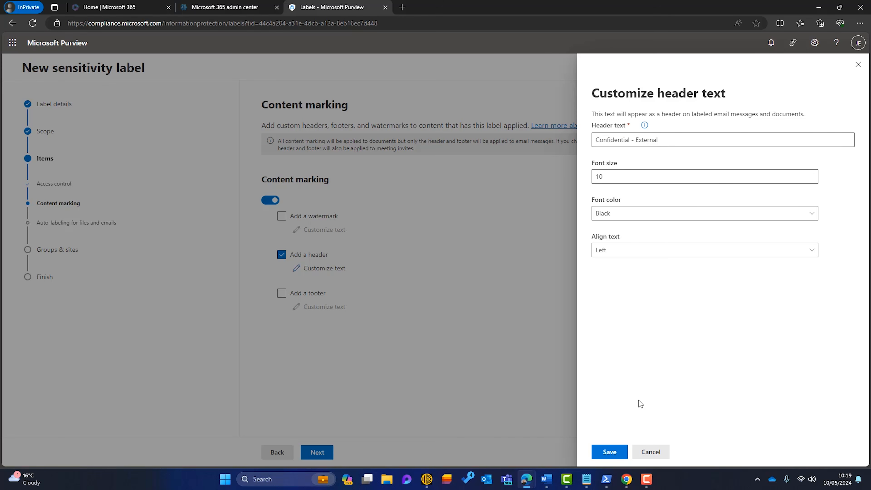
left_click(599, 448)
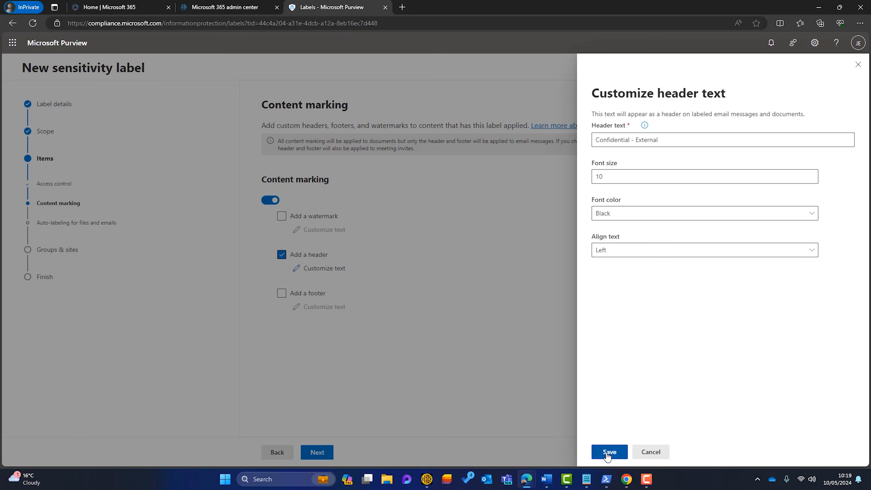
left_click(327, 450)
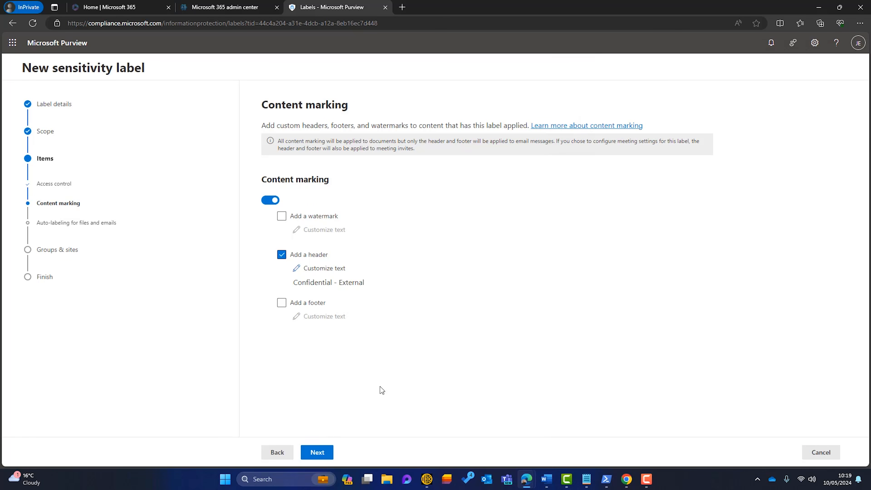
Make labelled groups private with guest access, and limit site sharing to new and existing guests
left_click(314, 451)
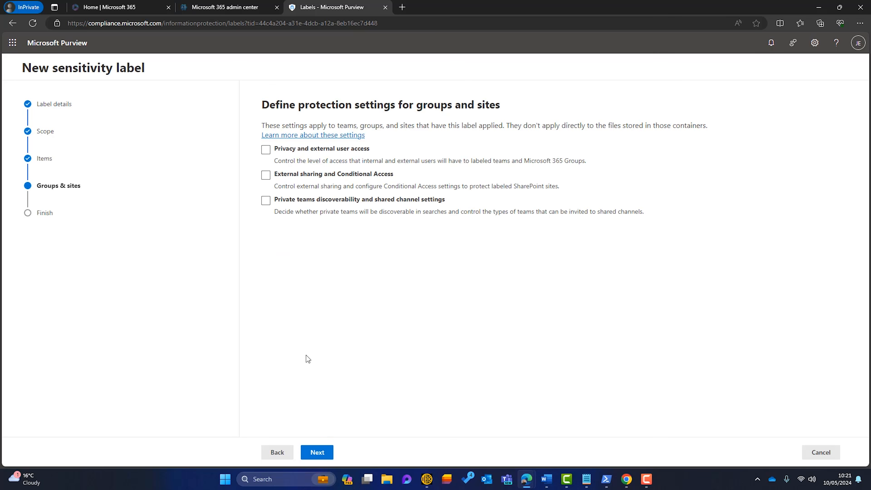
left_click(265, 151)
left_click(266, 176)
left_click(315, 453)
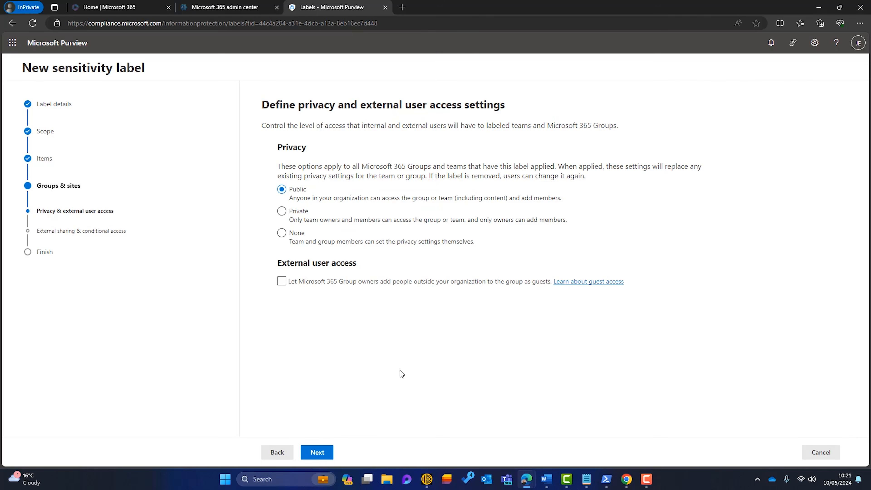
left_click(282, 211)
left_click(280, 282)
left_click(317, 453)
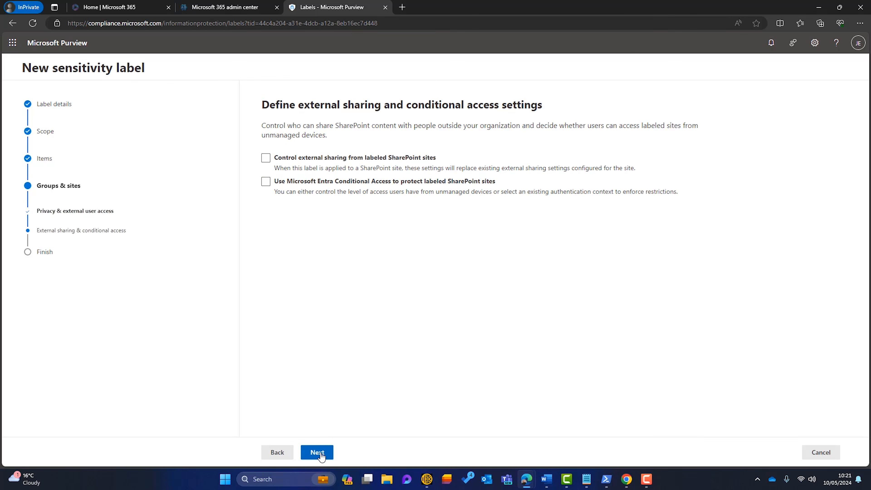
left_click(266, 158)
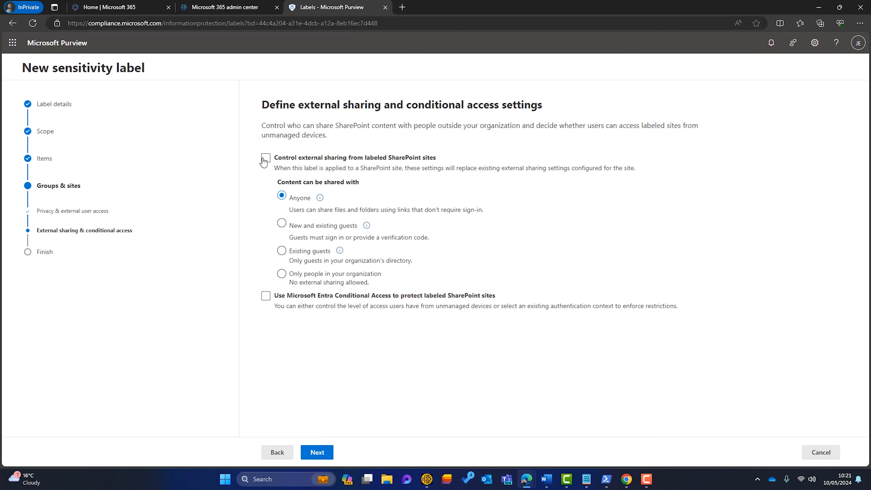
left_click(281, 224)
Create the Confidential - External label without a publishing policy and begin another label
left_click(318, 452)
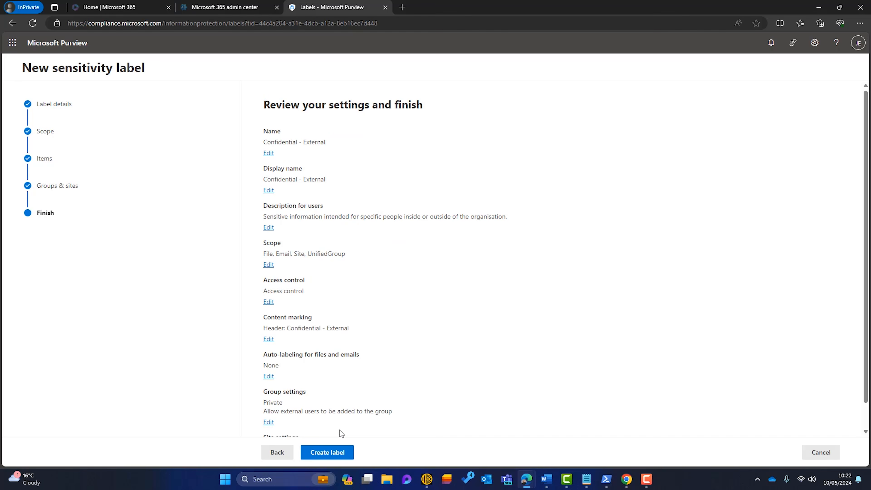
left_click(337, 452)
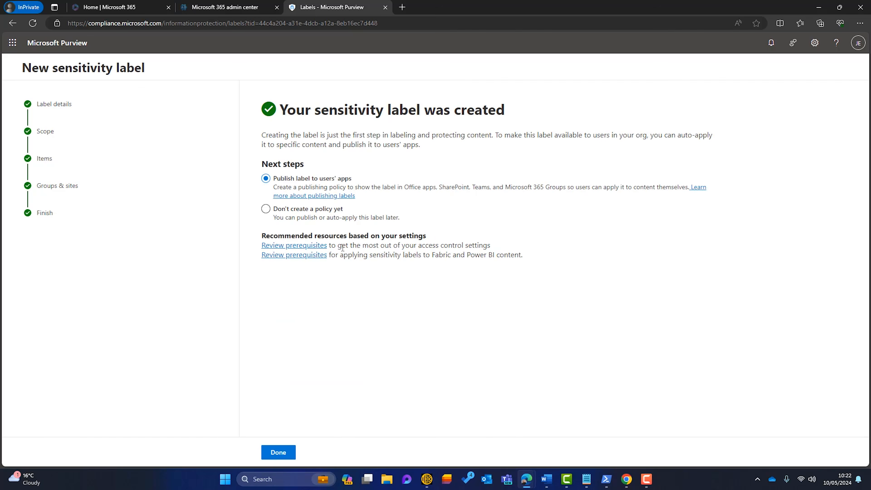
left_click(266, 209)
left_click(279, 452)
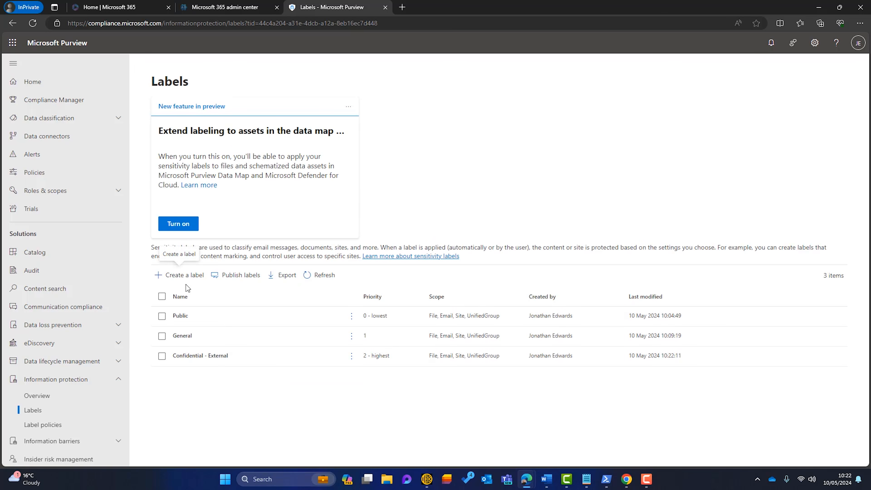
left_click(184, 275)
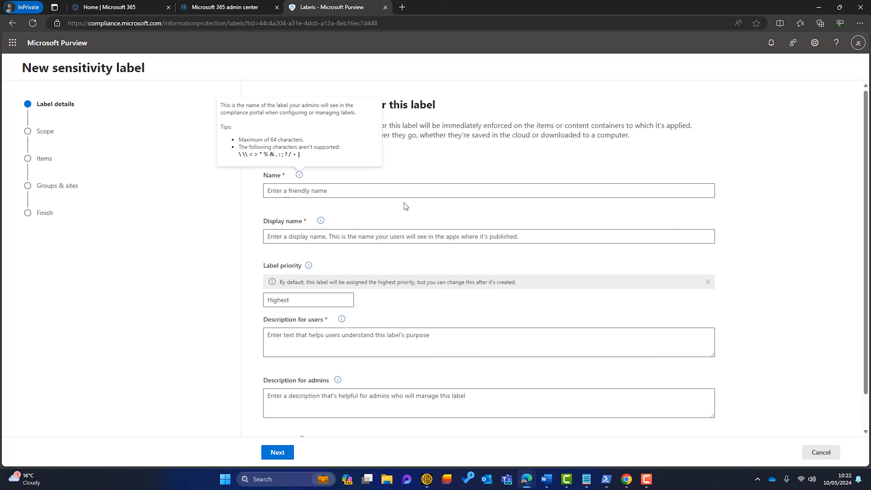
Give the label the name and display name 'Confidential - Internal', a user description and orange colour
type("Confidential - Internal")
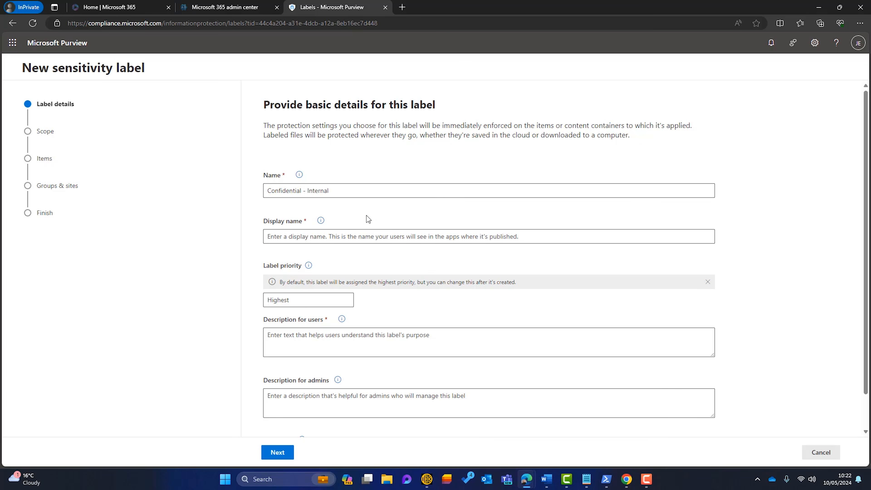
left_click(343, 234)
type("Confidential - Internal")
left_click(385, 336)
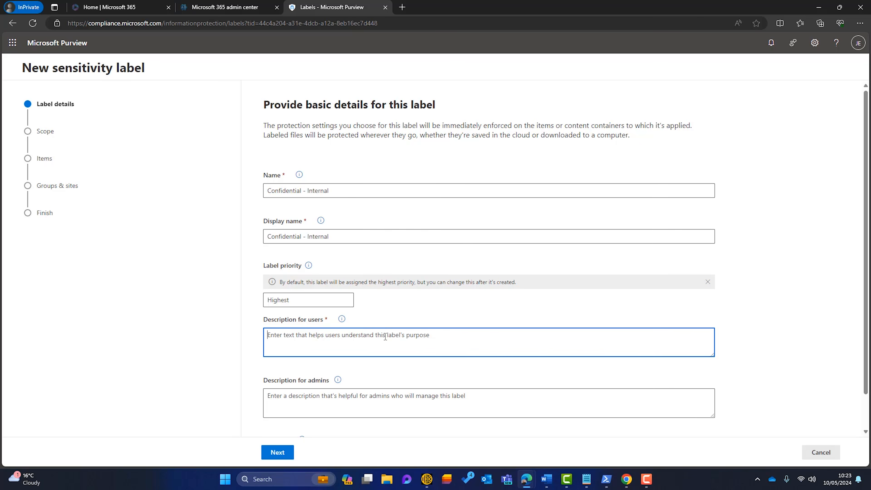
type("Sensitive information intended for people WITHIN our organisation")
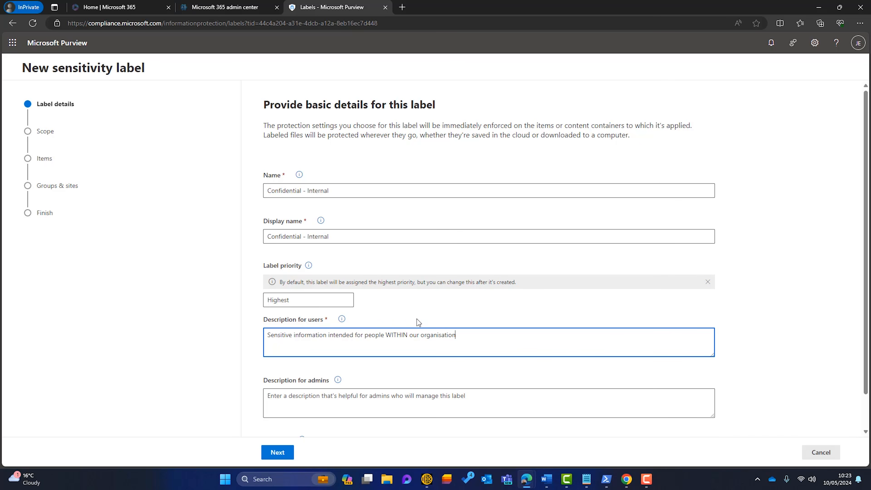
scroll(417, 318, "down", 1)
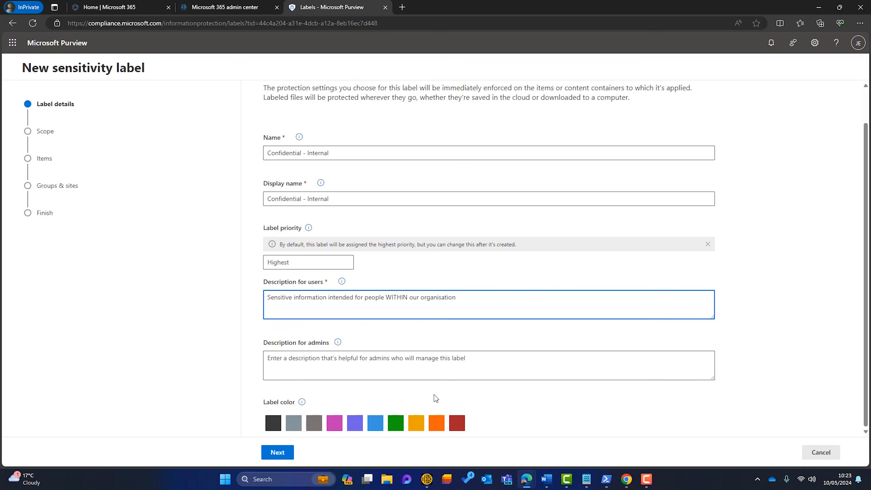
left_click(436, 425)
Keep the default scope and enable access control and content marking for items
left_click(282, 457)
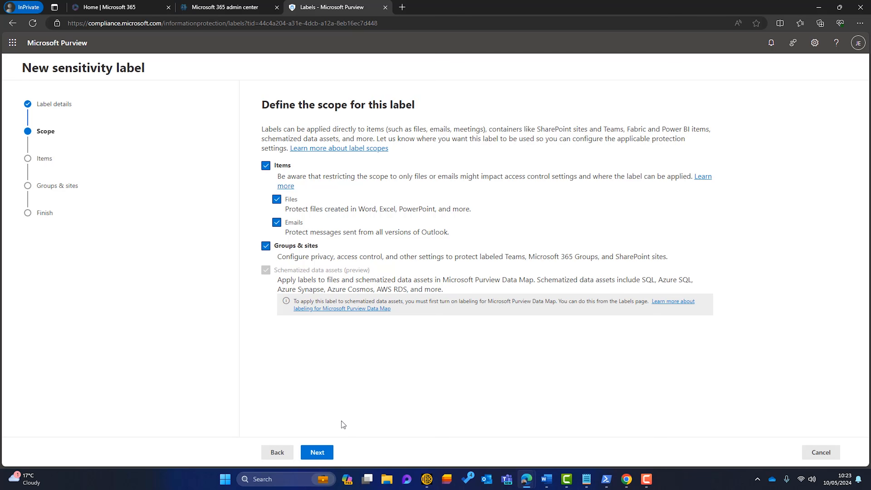
left_click(320, 453)
left_click(267, 151)
left_click(264, 175)
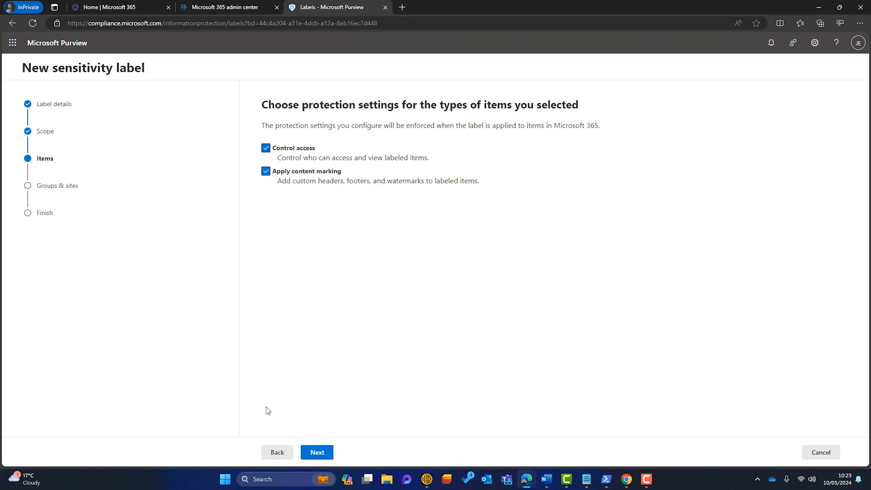
left_click(316, 453)
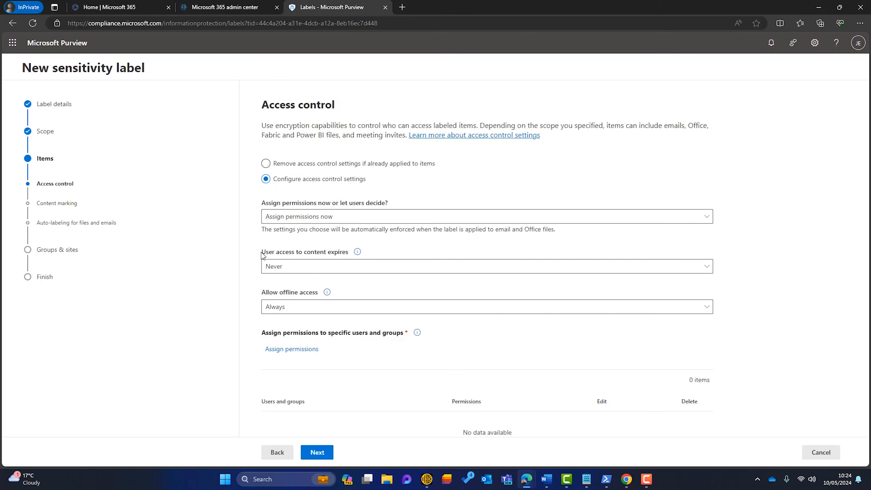
Allow offline access only for 30 days
left_click(347, 310)
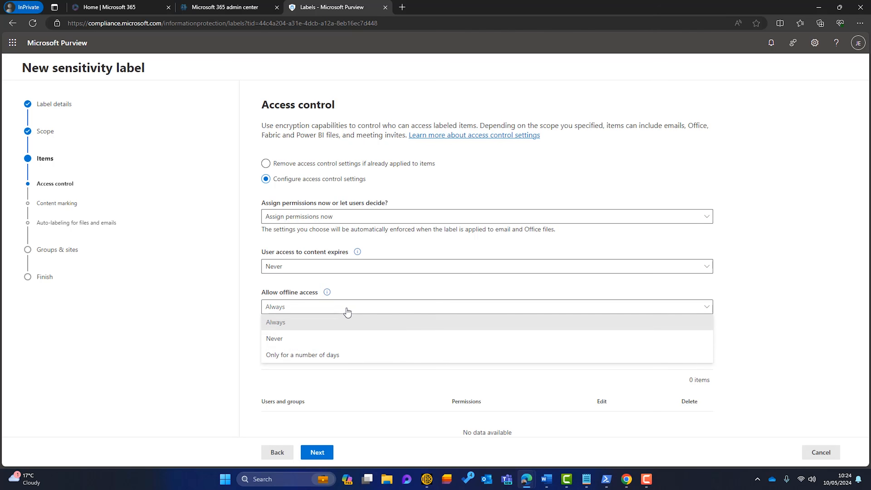
left_click(309, 355)
left_click(268, 338)
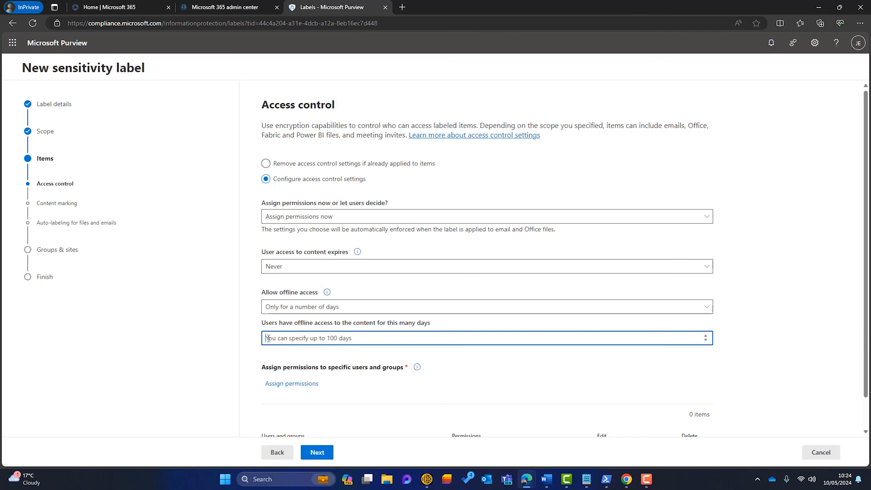
type("30")
left_click(511, 371)
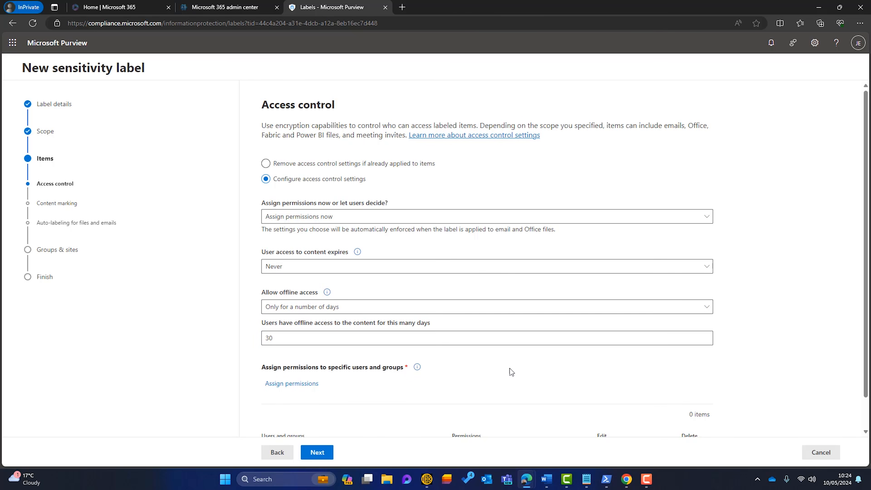
Grant all users and groups in the organisation Co-Author permissions
scroll(508, 363, "down", 1)
left_click(303, 351)
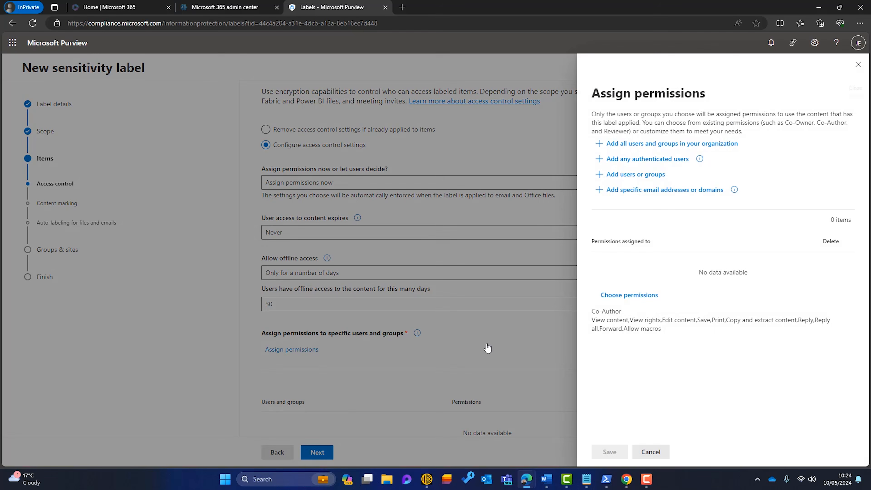
left_click(632, 148)
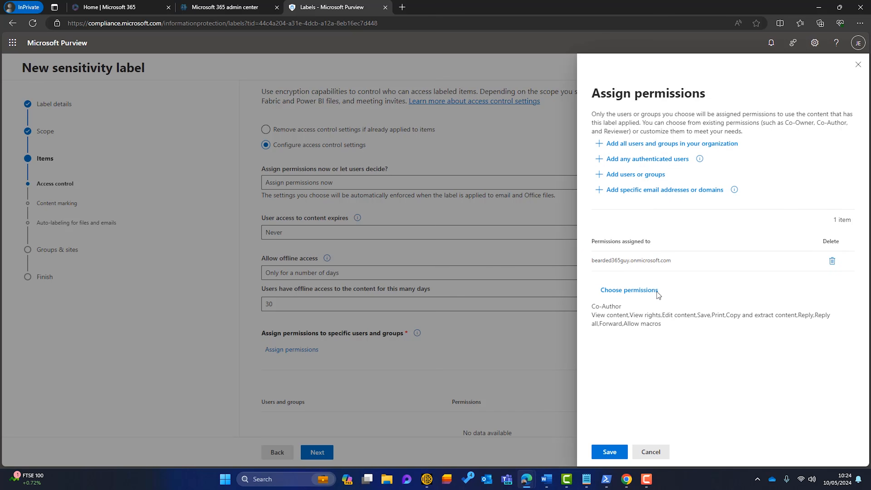
left_click(610, 452)
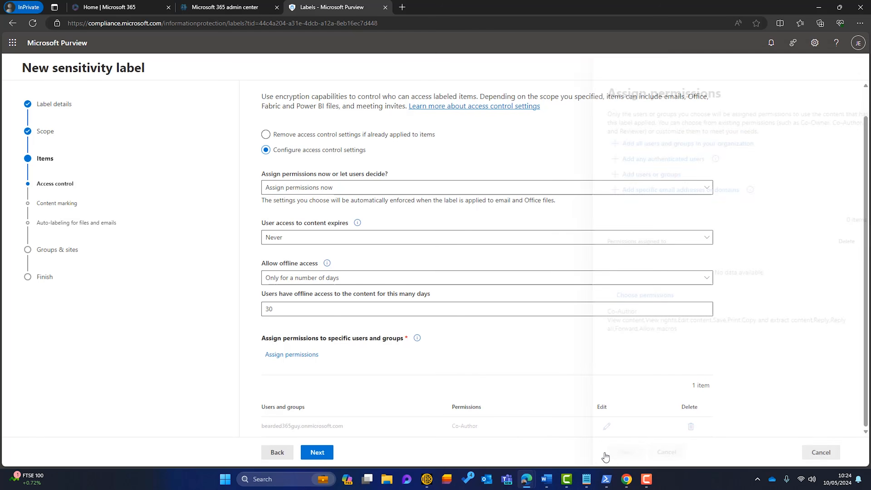
left_click(331, 451)
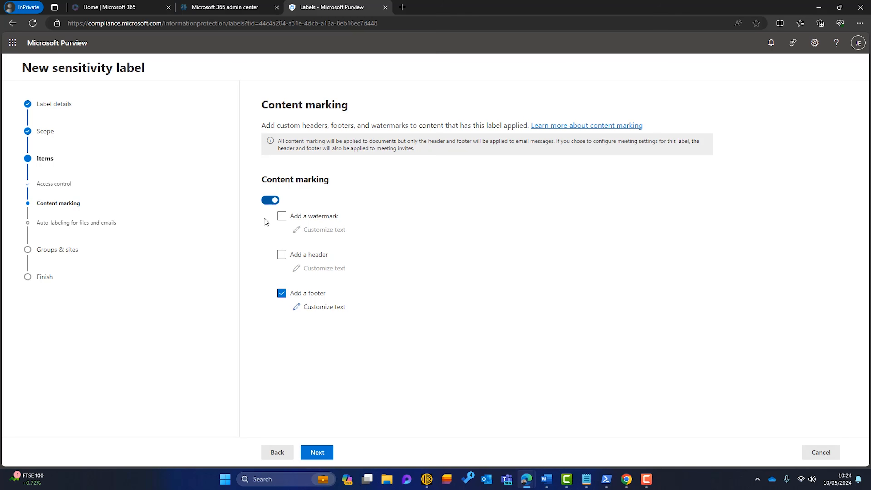
Replace the footer with a header reading 'Confidential - Internal'
left_click(281, 293)
left_click(281, 254)
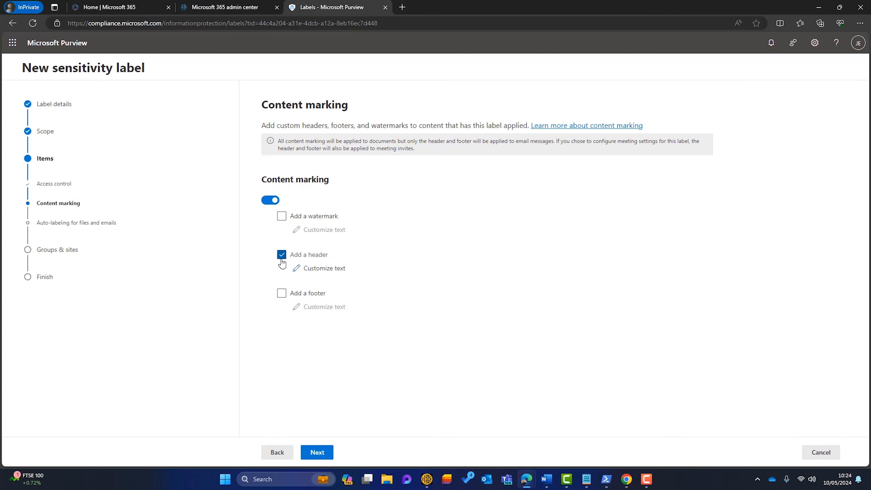
left_click(322, 268)
left_click(716, 139)
type("Confidential - Internal")
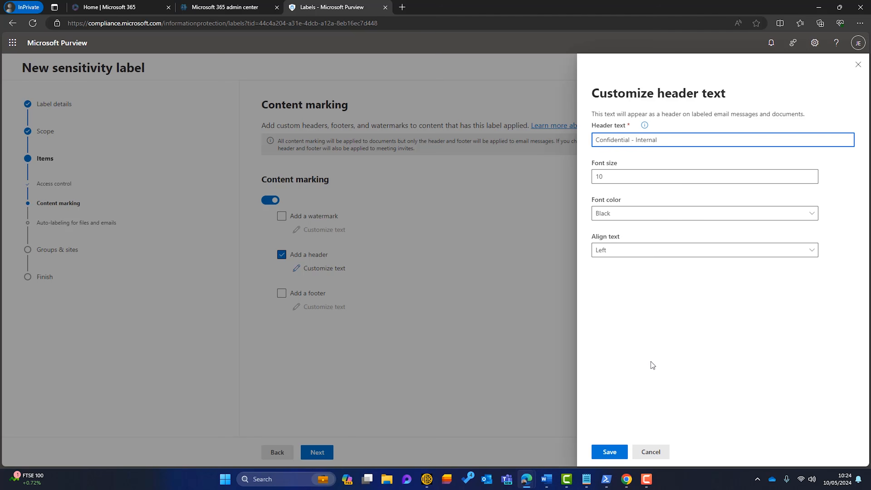
left_click(608, 452)
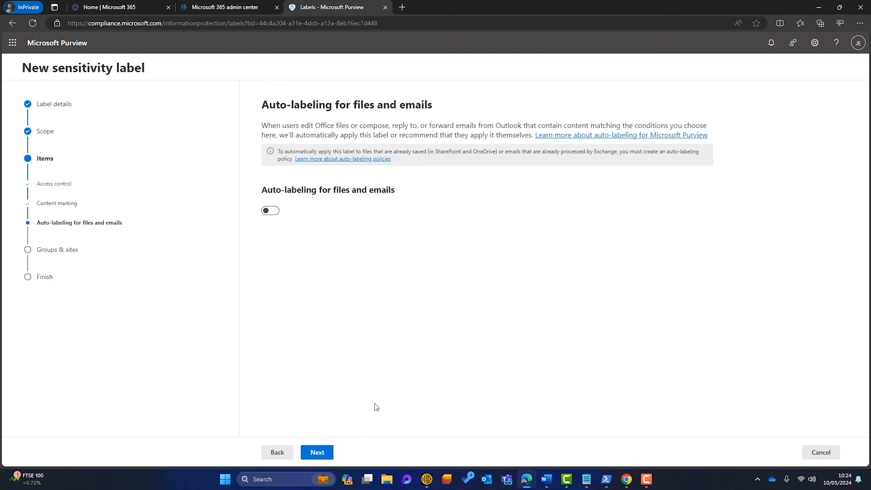
Turn on privacy and external sharing settings for groups and sites
left_click(326, 451)
left_click(266, 153)
left_click(266, 176)
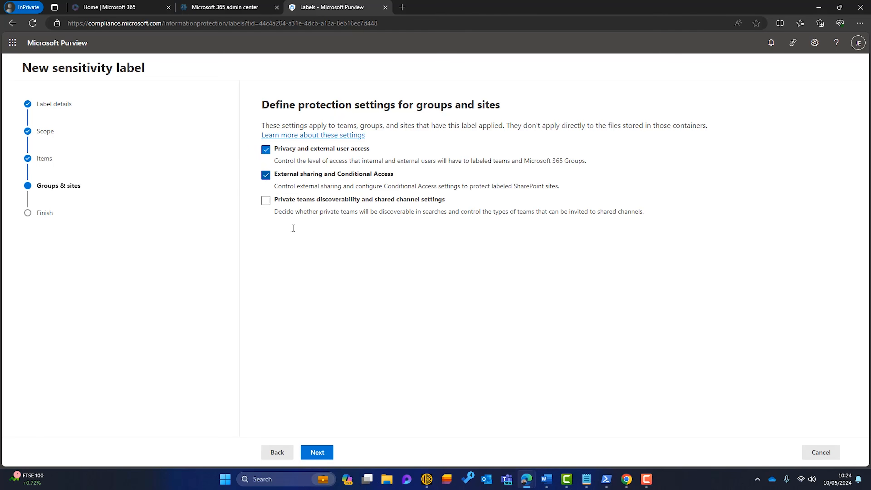
Make labelled groups and teams private while letting owners add outside guests
left_click(321, 448)
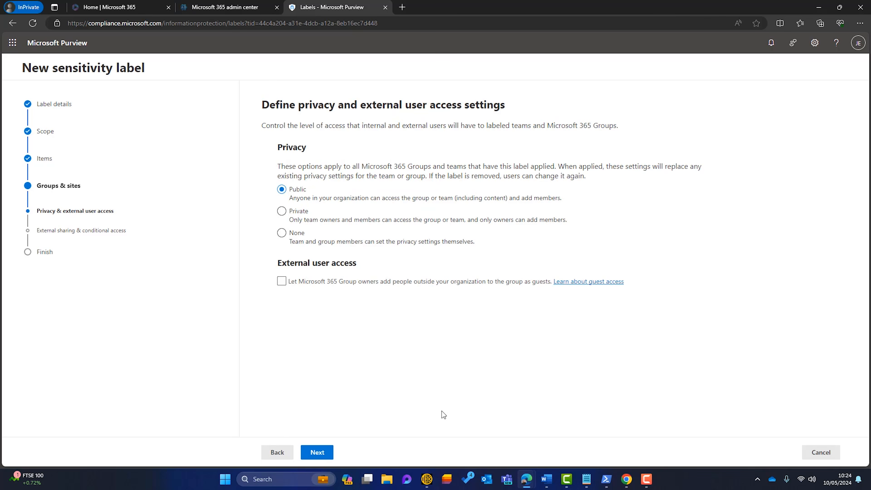
left_click(281, 211)
left_click(278, 281)
left_click(316, 453)
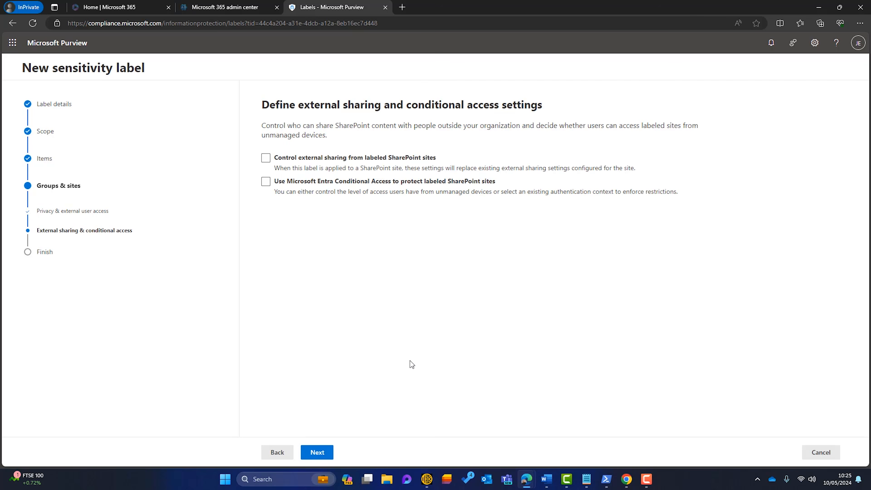
Limit external sharing from labelled sites to organisation members, leaving Conditional Access off
left_click(266, 159)
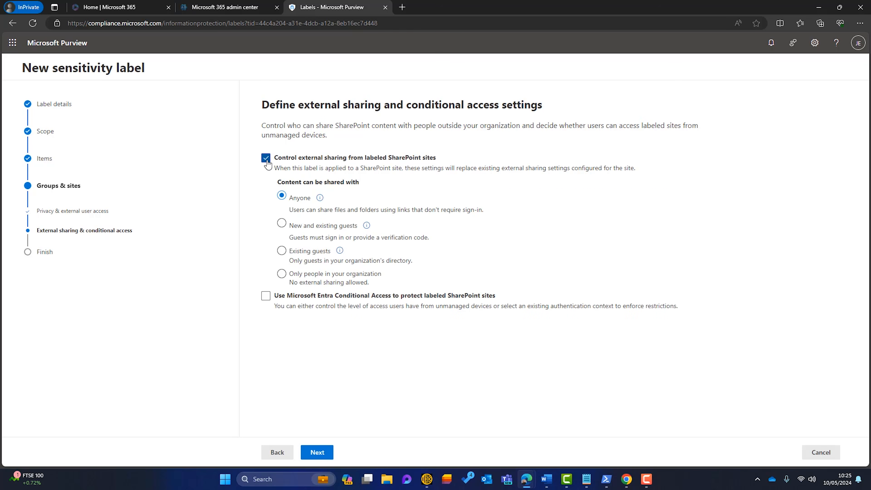
left_click(281, 274)
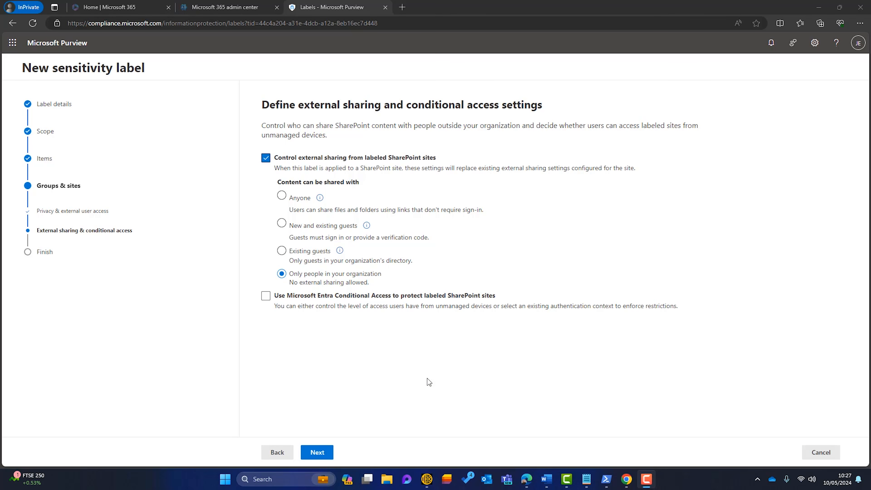
left_click(266, 297)
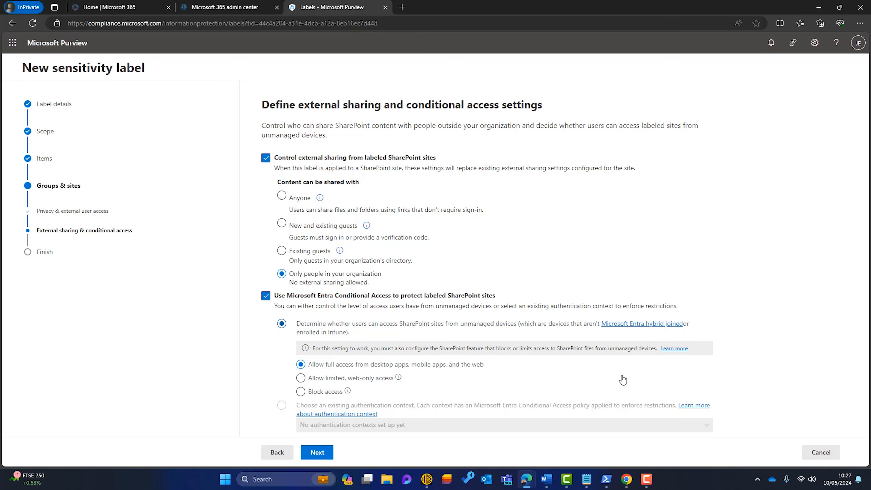
left_click(301, 392)
left_click(302, 368)
left_click(266, 296)
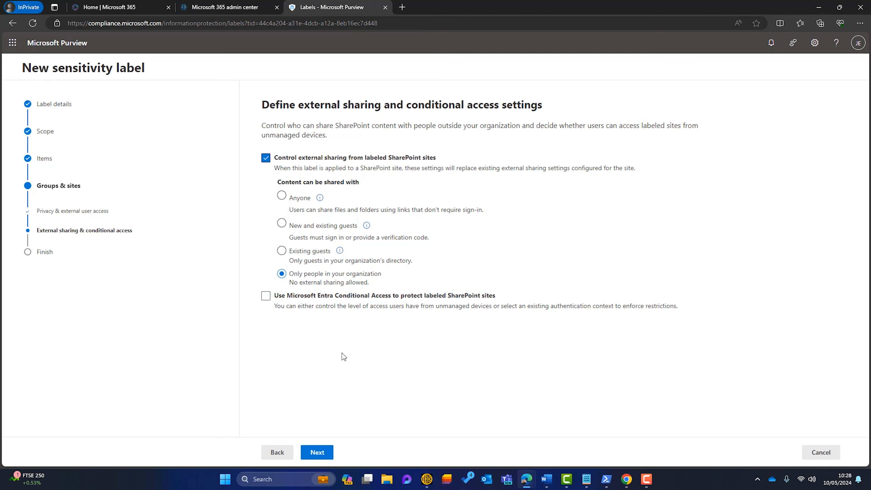
left_click(324, 454)
Create the label without a publishing policy, then begin another new label
left_click(324, 453)
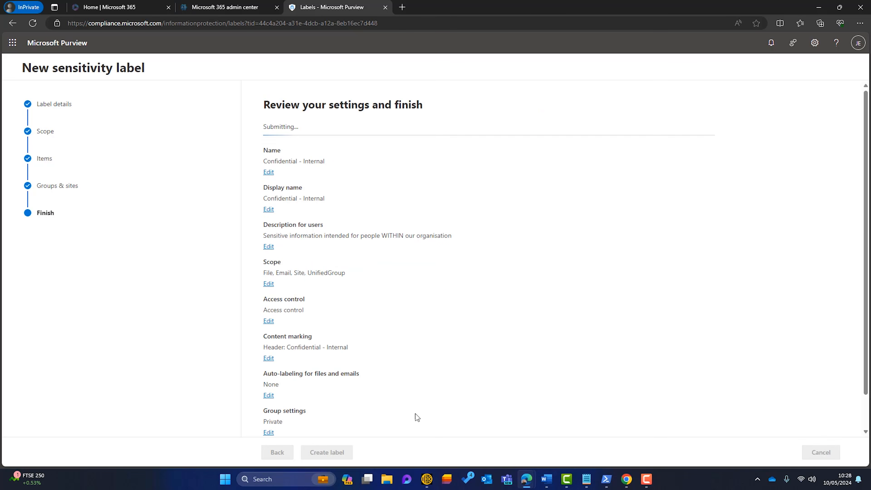
left_click(266, 209)
left_click(279, 453)
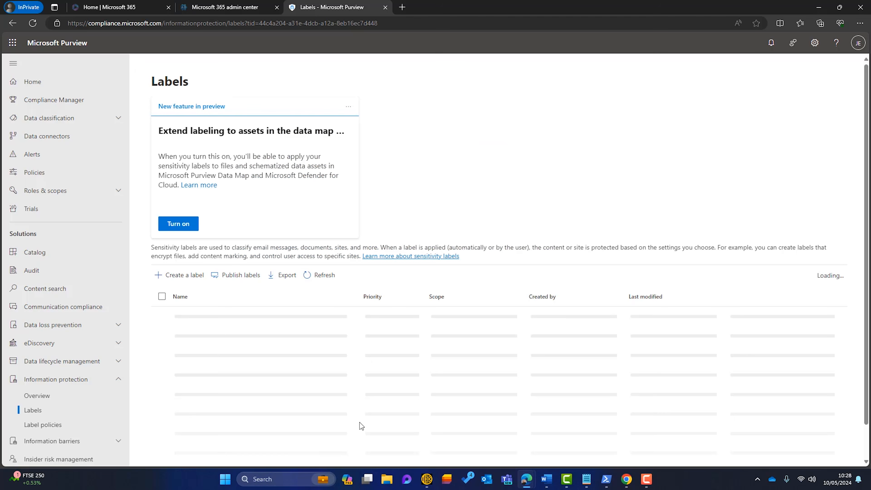
left_click(178, 282)
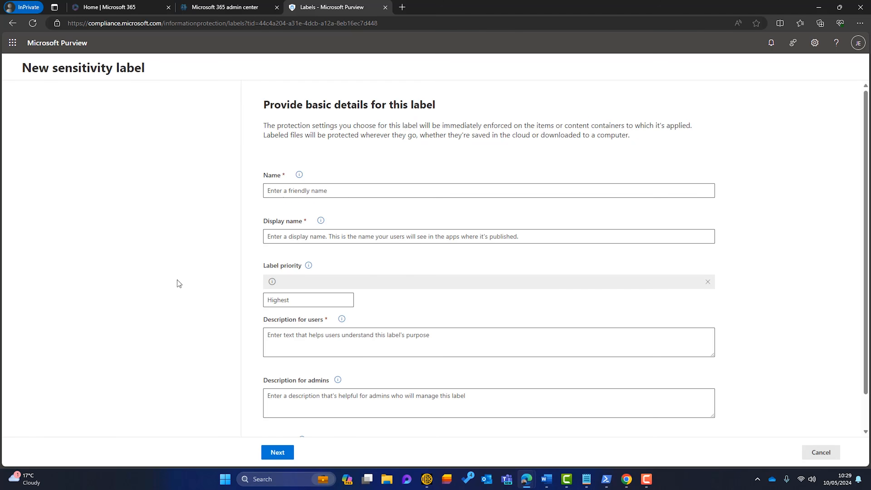
Enter 'Confidential - View Only' as name and display name, plus the user description
left_click(331, 192)
type("Confidential - View Only")
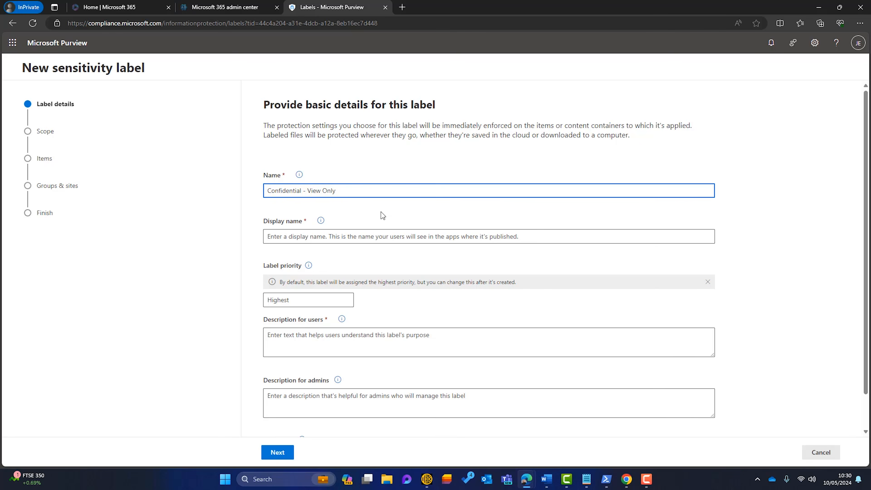
left_click(393, 204)
left_click(379, 230)
type("Confidential - View Only")
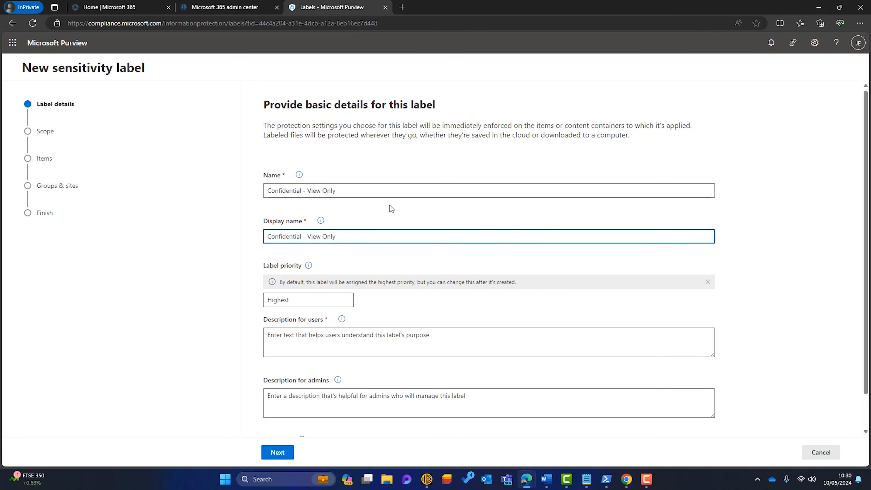
left_click(401, 342)
type("Use to communicate sensitive information but don't want it to be printed, forwarded or copied.")
Colour the label red and limit its scope to files and emails
scroll(409, 374, "down", 1)
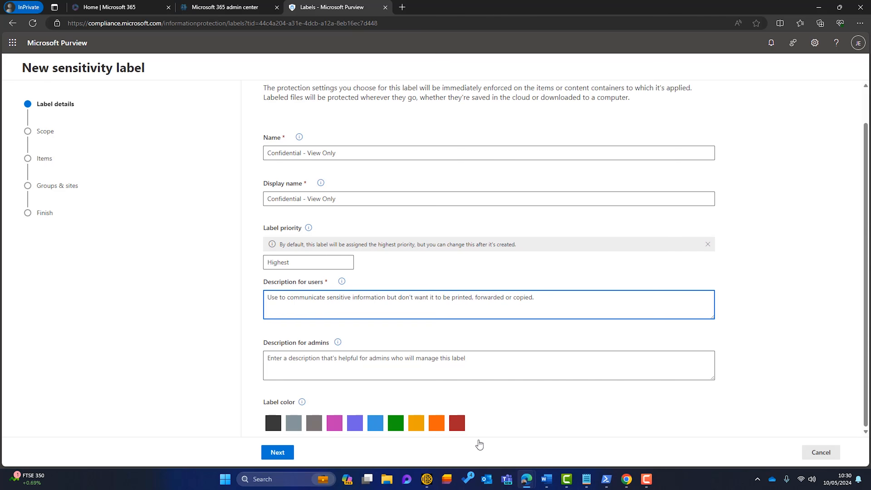
left_click(461, 428)
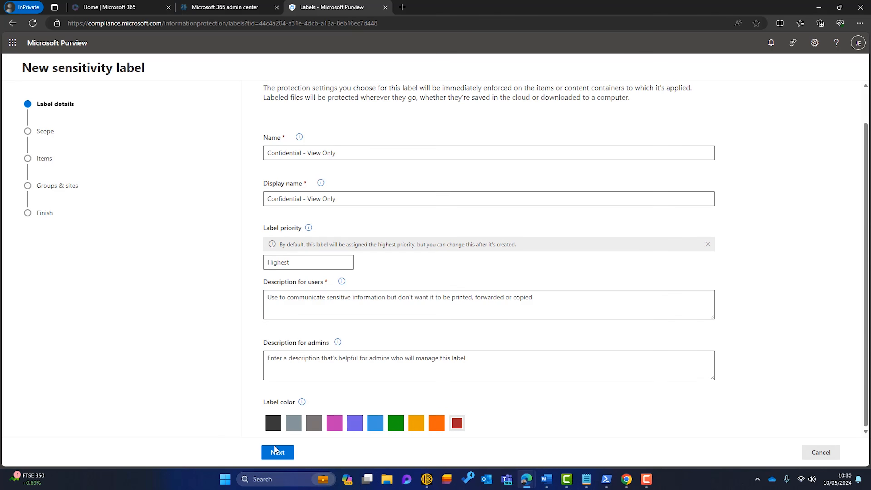
left_click(278, 452)
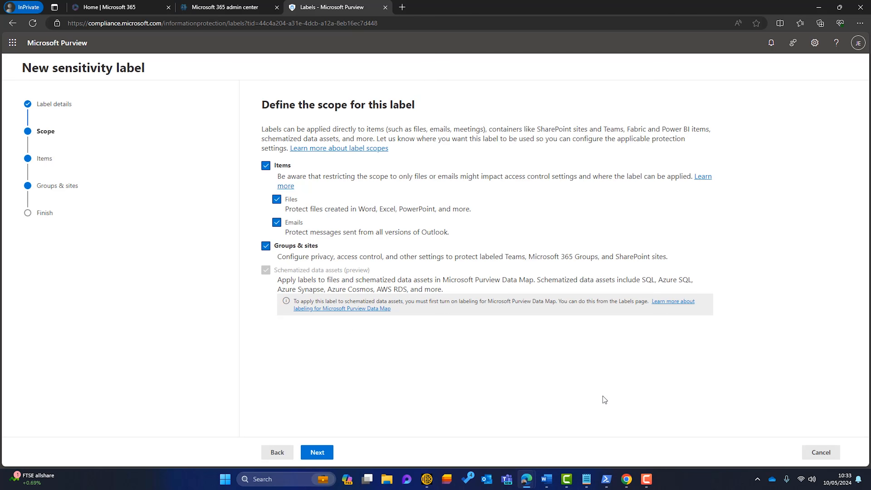
left_click(265, 247)
Enable access control and content marking for labelled items
left_click(317, 452)
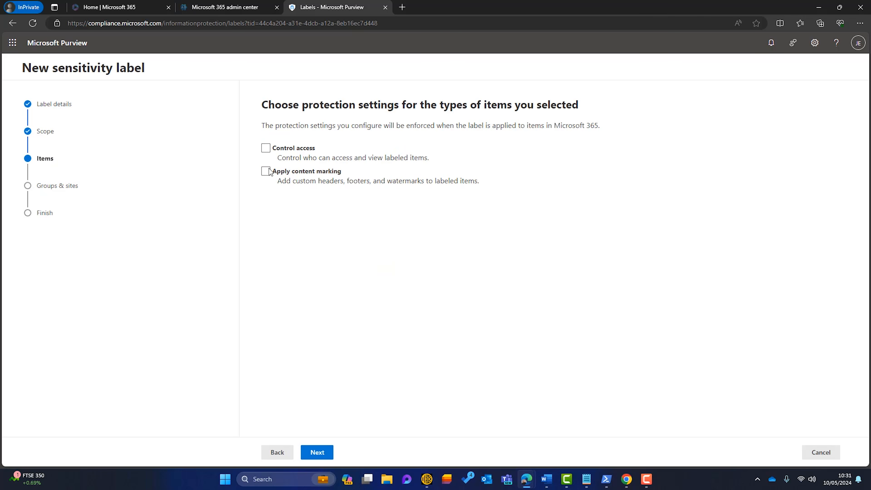
left_click(266, 148)
left_click(266, 171)
left_click(317, 451)
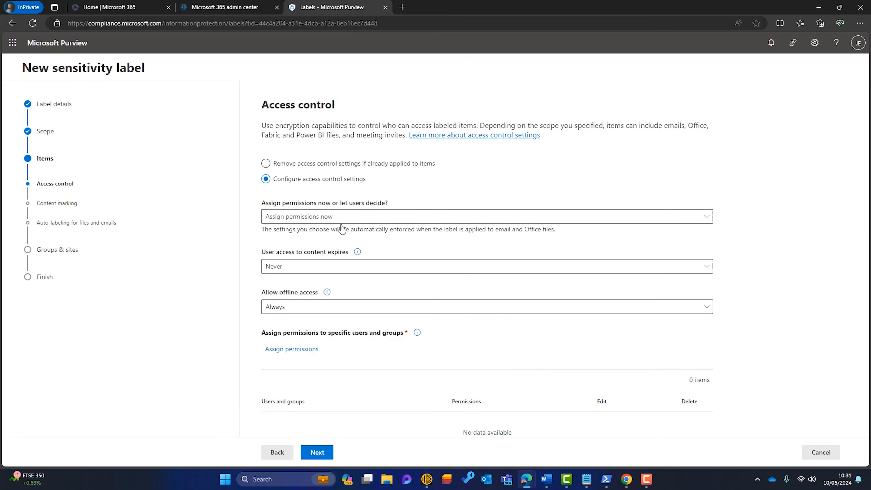
Allow offline access only for 30 days
left_click(367, 307)
left_click(327, 357)
left_click(288, 338)
type("30")
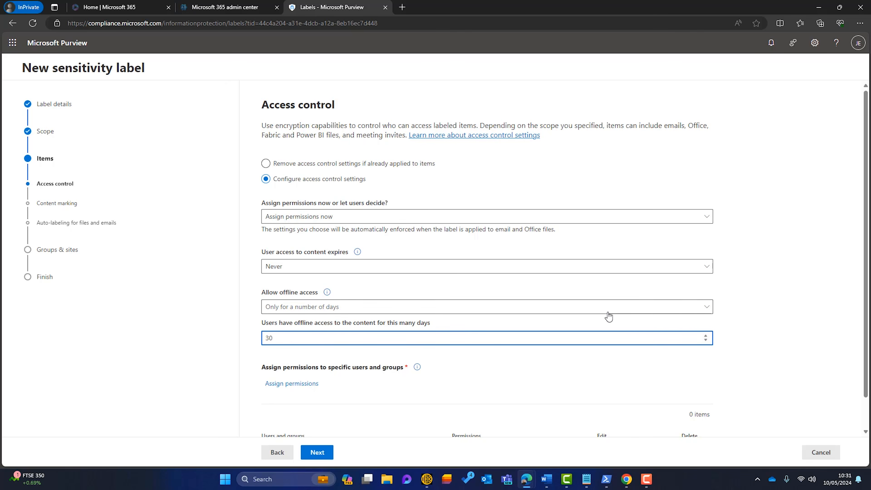
Give authenticated users custom rights: view content, view rights, reply, reply all and allow macros
scroll(500, 339, "down", 1)
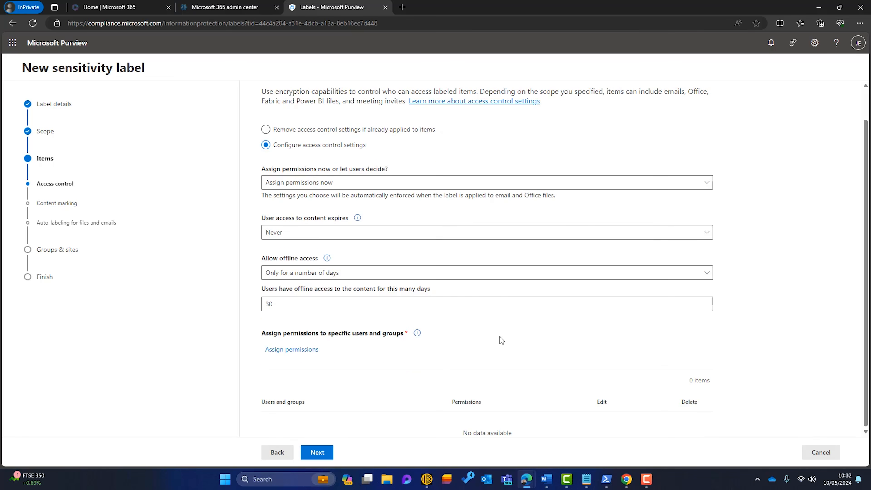
left_click(310, 350)
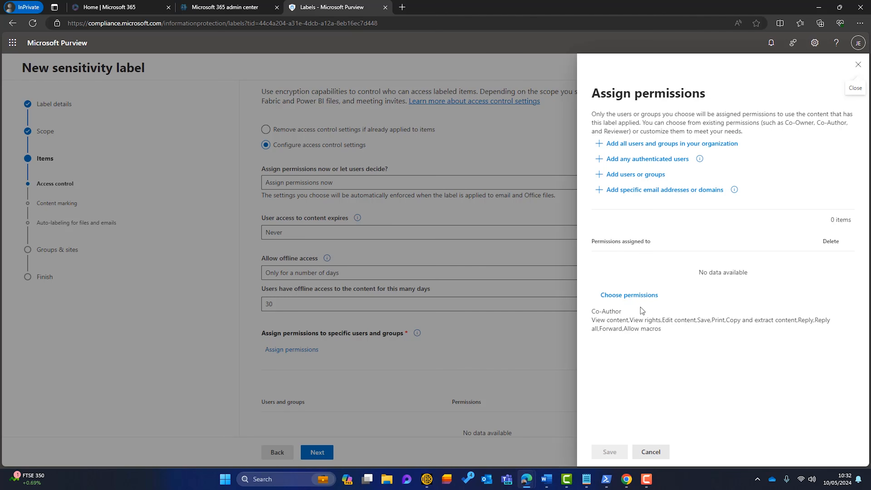
left_click(638, 160)
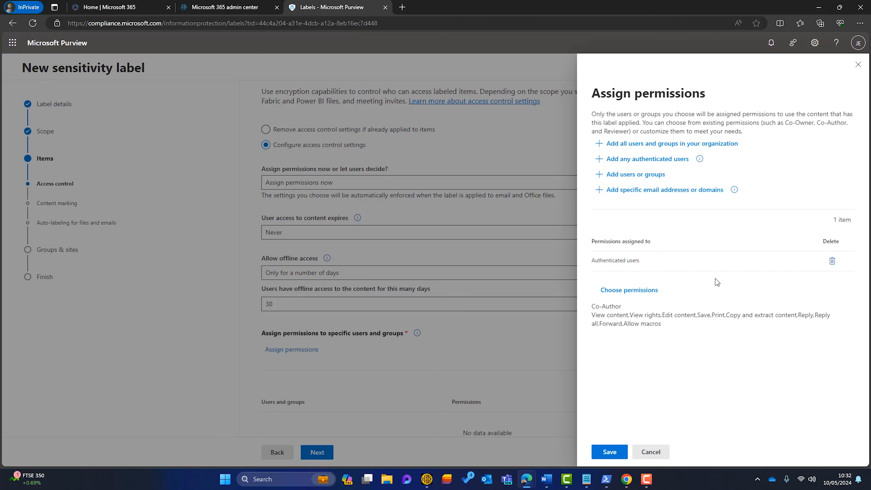
left_click(649, 293)
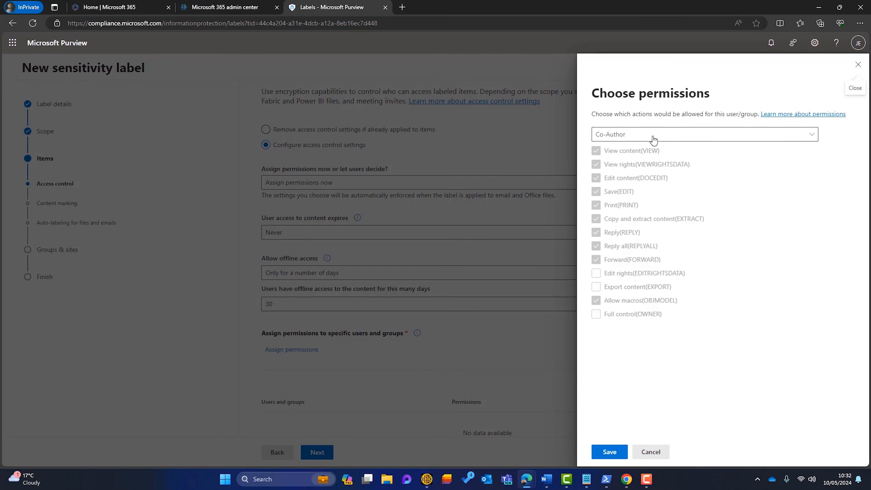
left_click(811, 136)
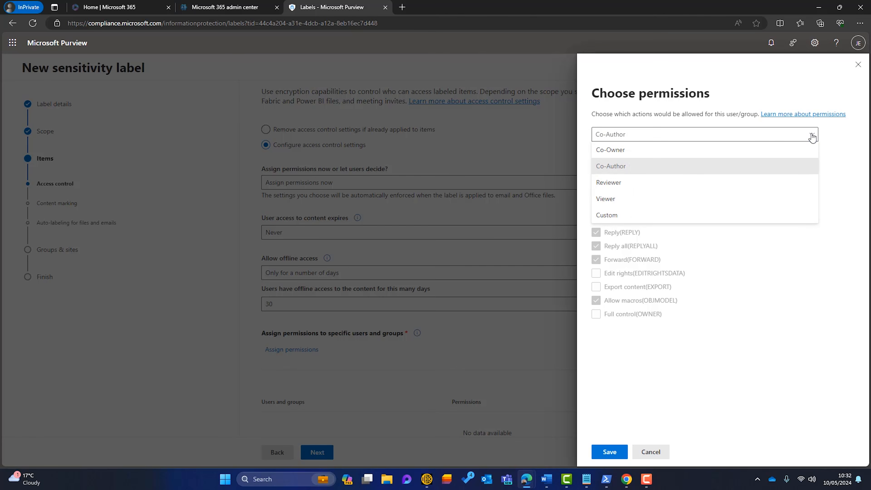
left_click(671, 217)
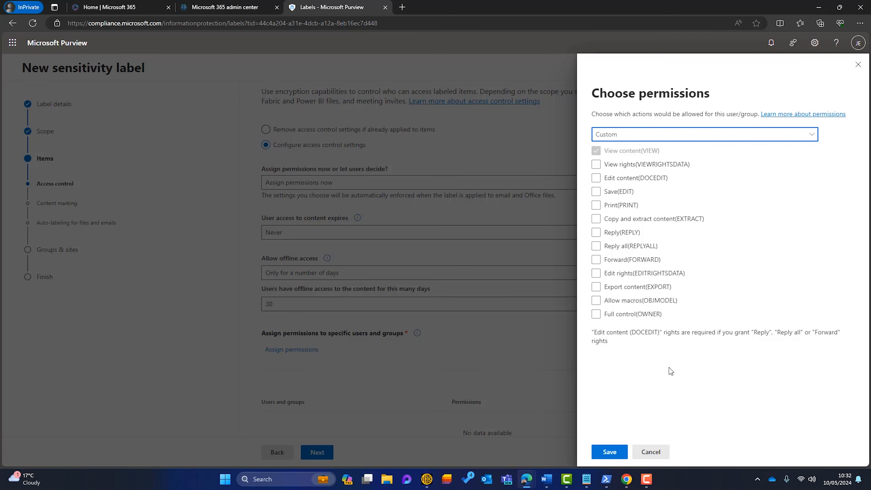
left_click(596, 164)
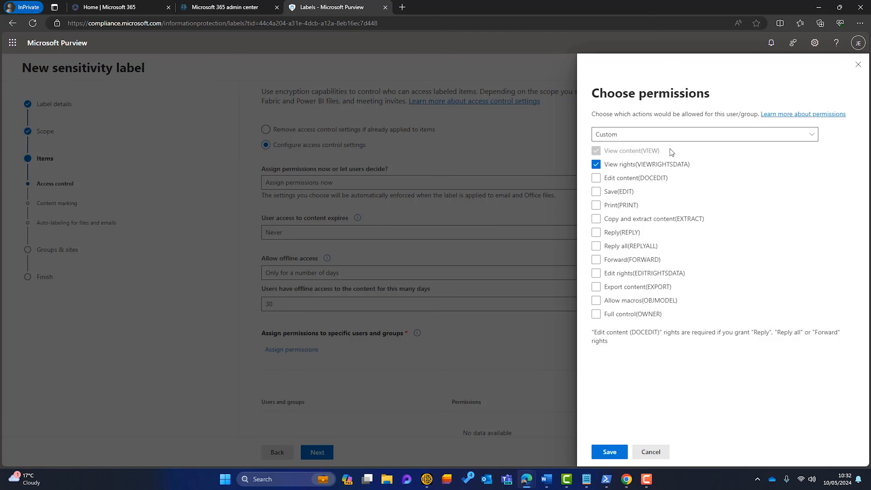
left_click(596, 232)
left_click(596, 246)
left_click(597, 301)
left_click(612, 452)
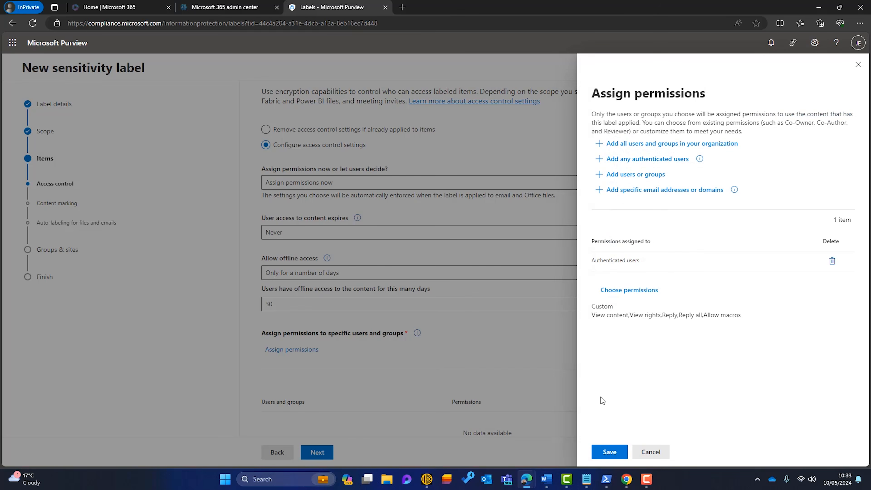
left_click(609, 451)
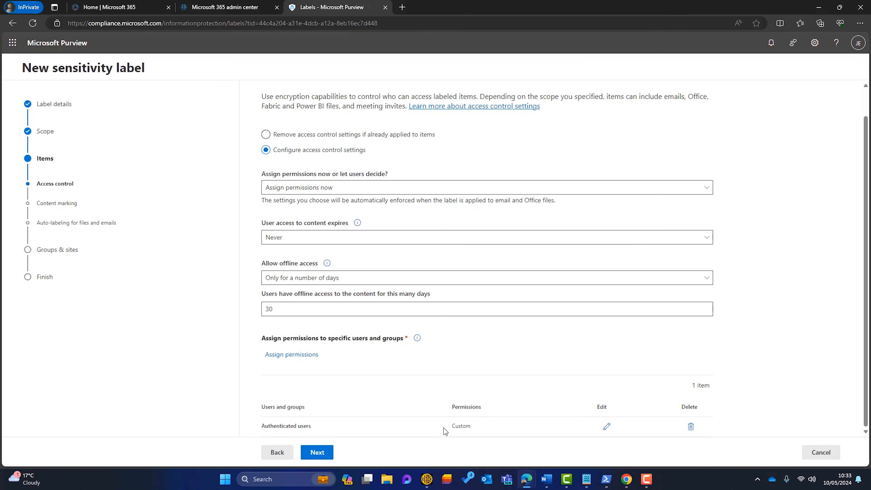
Mark labelled content with a 'Confidential - View Only' header and no footer
left_click(319, 454)
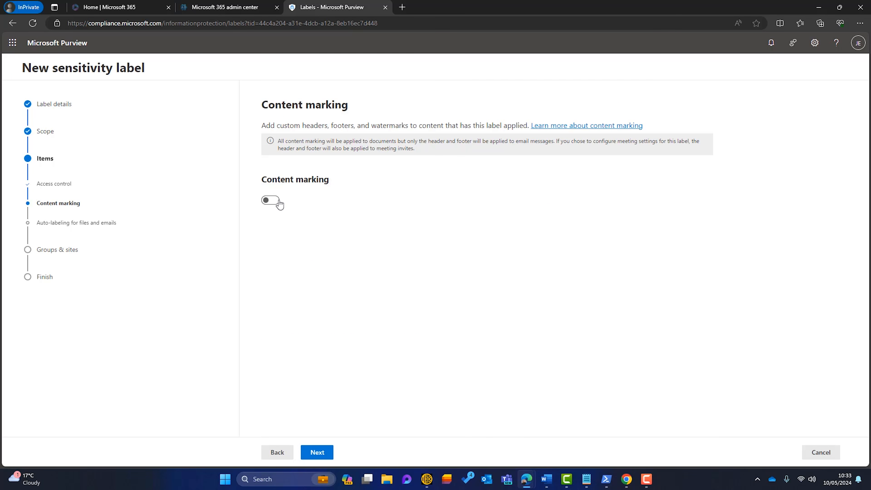
left_click(279, 202)
left_click(282, 292)
left_click(282, 254)
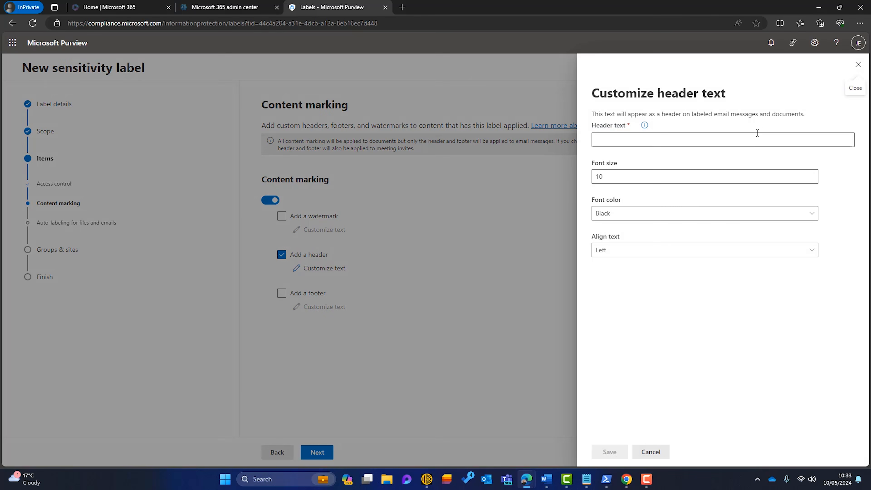
left_click(756, 140)
key("ctrl+v")
left_click(612, 452)
Skip groups-and-sites settings, create the label without a policy, and go to Label policies
left_click(316, 452)
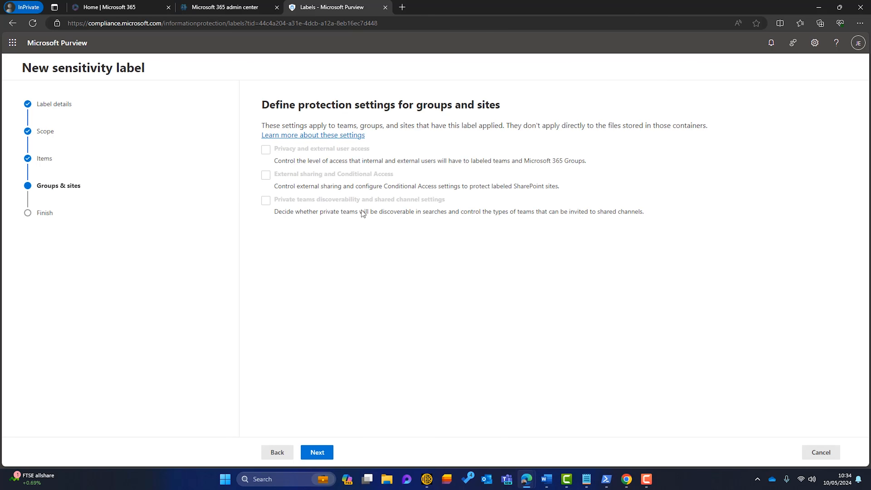
left_click(317, 452)
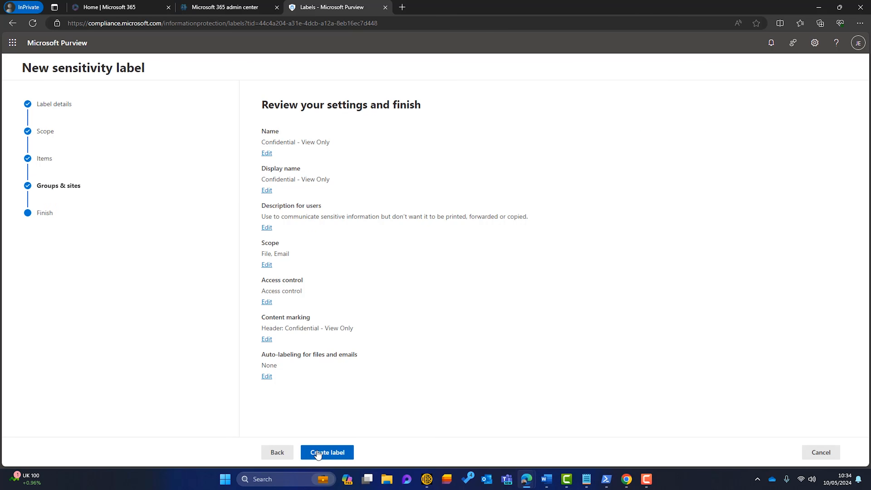
left_click(326, 453)
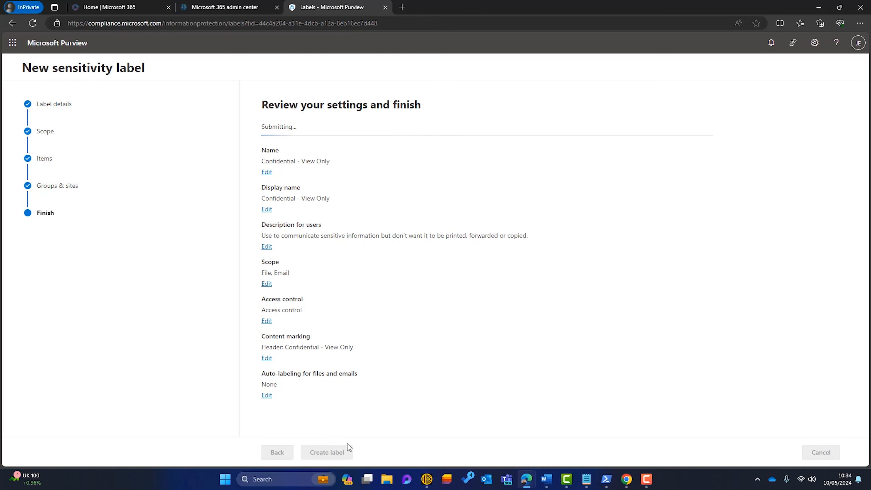
left_click(266, 211)
left_click(278, 452)
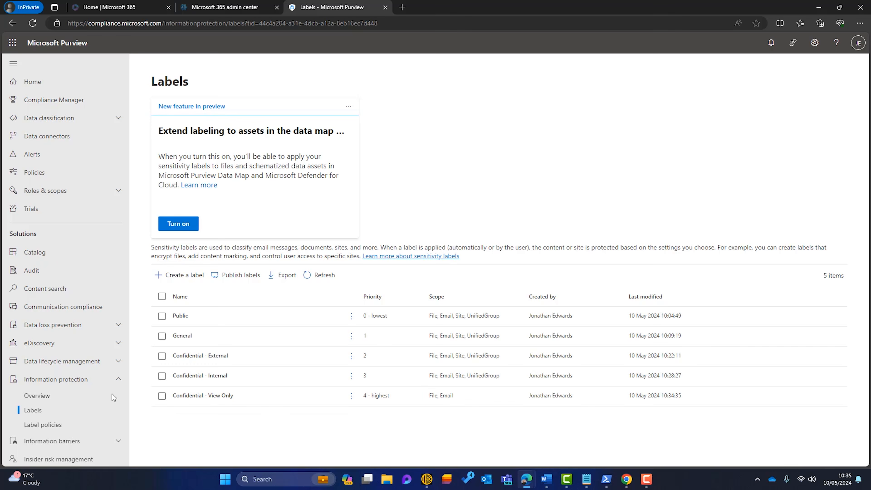
left_click(42, 425)
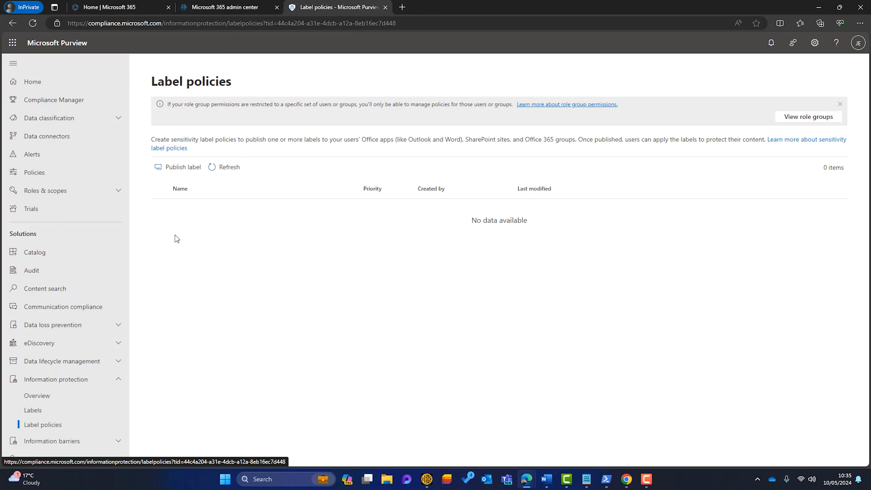
Start a label policy including all five labels, keeping default admin units and all users
left_click(174, 171)
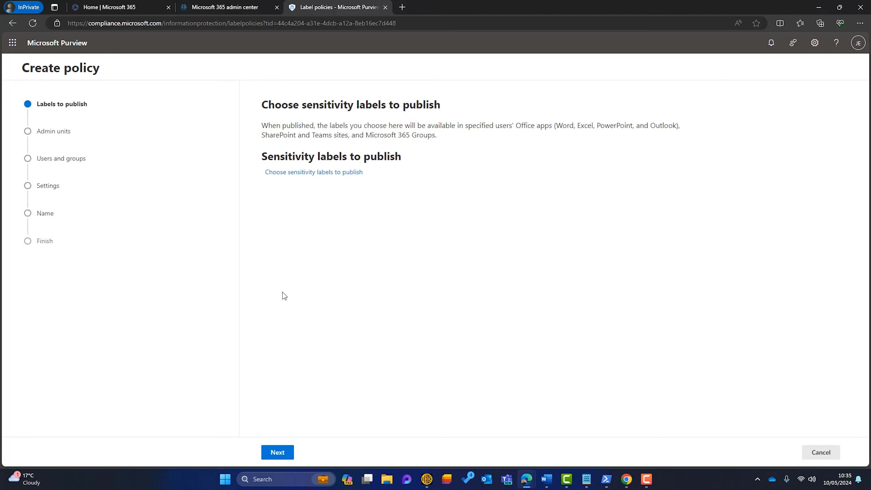
left_click(297, 173)
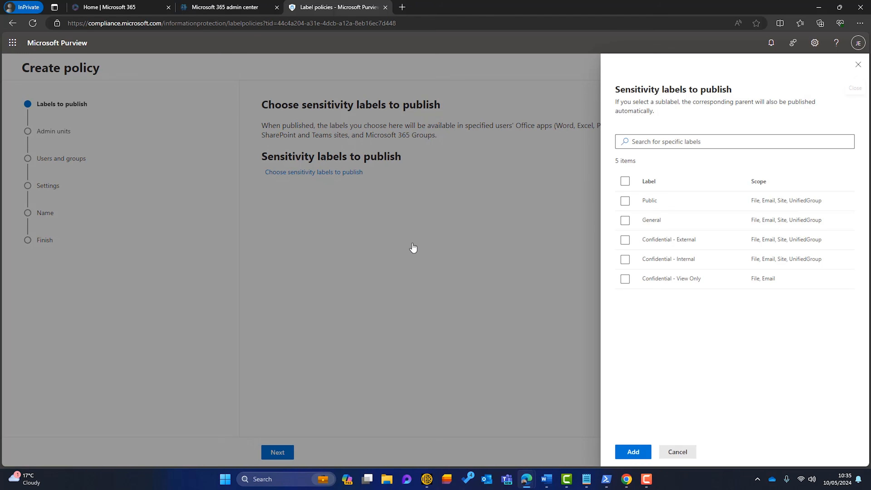
left_click(625, 181)
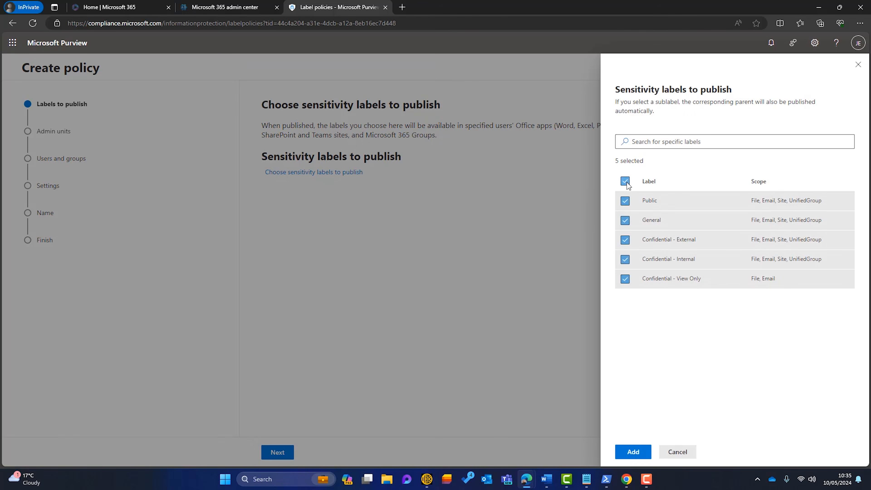
left_click(640, 452)
left_click(278, 452)
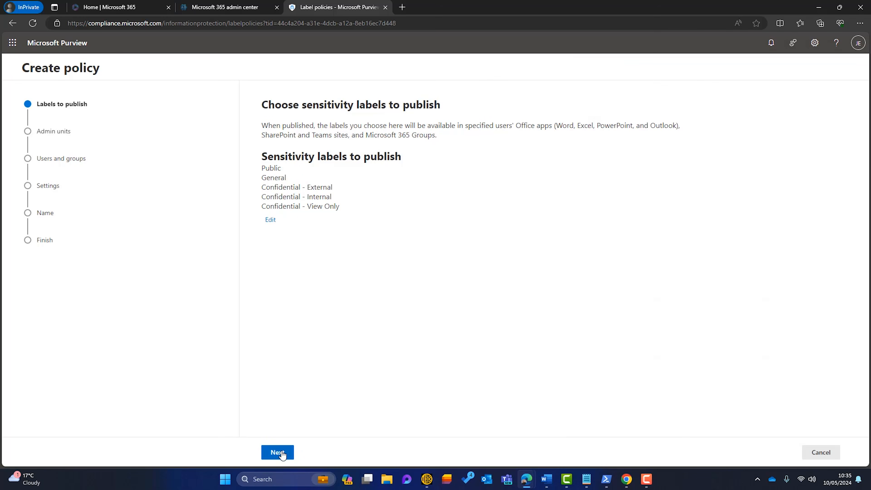
left_click(318, 452)
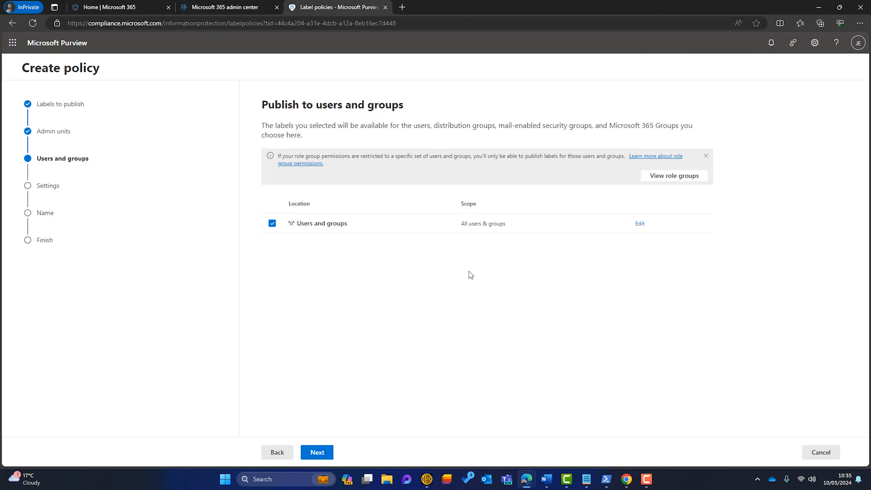
left_click(315, 453)
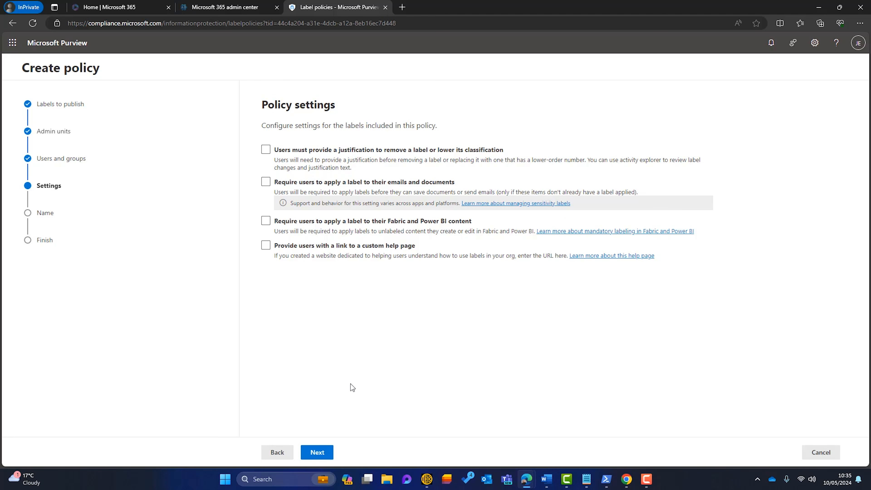
Require justification to remove or lower labels and make labelling emails and documents mandatory
left_click(266, 150)
left_click(267, 184)
left_click(318, 452)
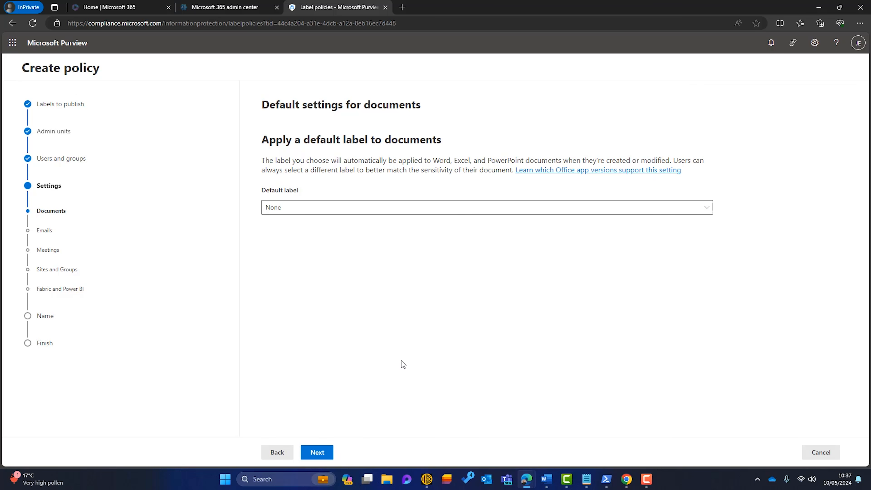
Make General the default sensitivity label for documents
left_click(707, 212)
left_click(519, 257)
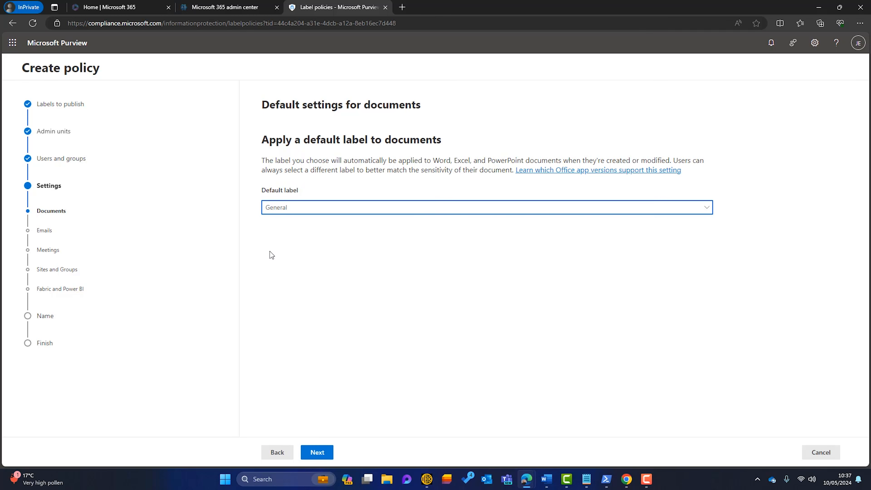
left_click(317, 452)
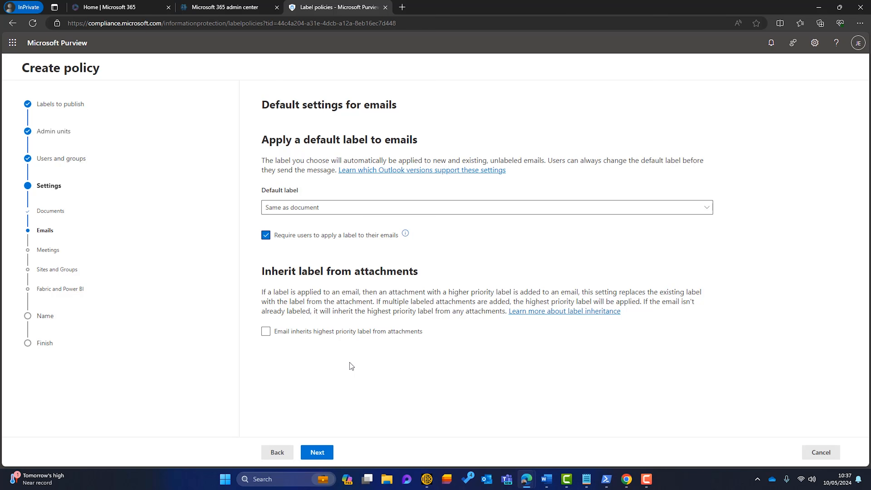
Have emails inherit the highest attachment label as a recommendation, keeping meeting defaults unchanged
left_click(266, 335)
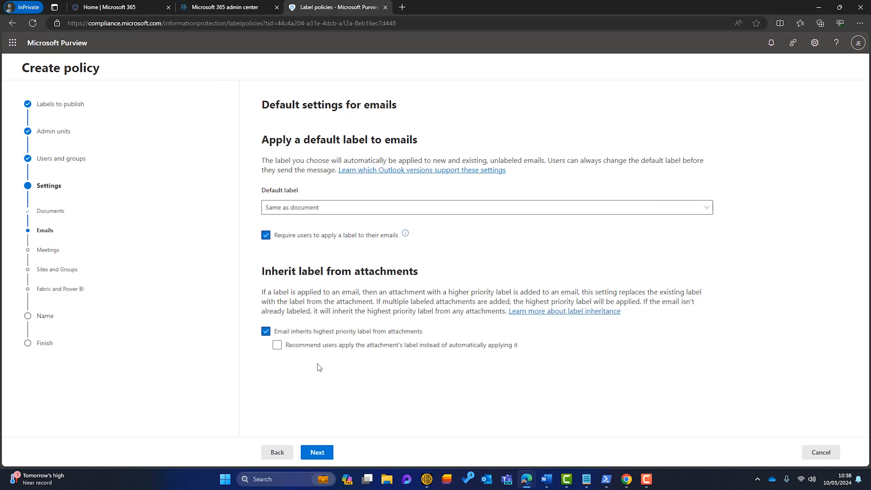
left_click(277, 346)
left_click(311, 451)
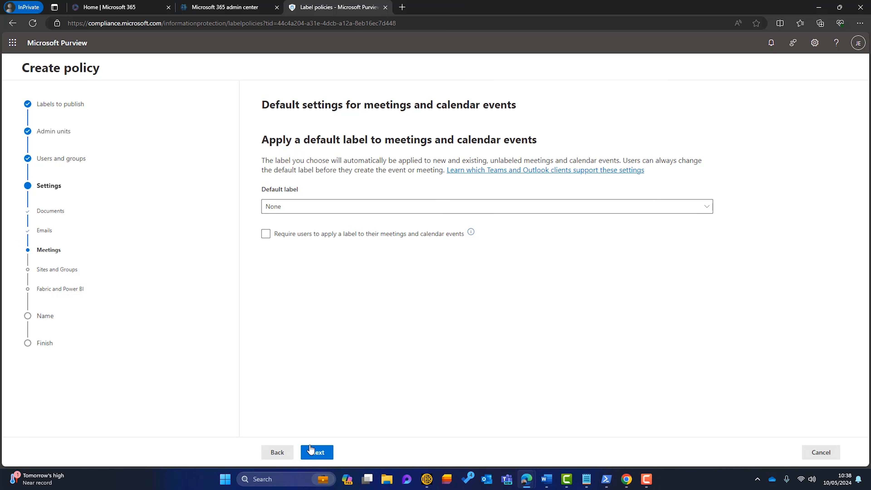
left_click(311, 451)
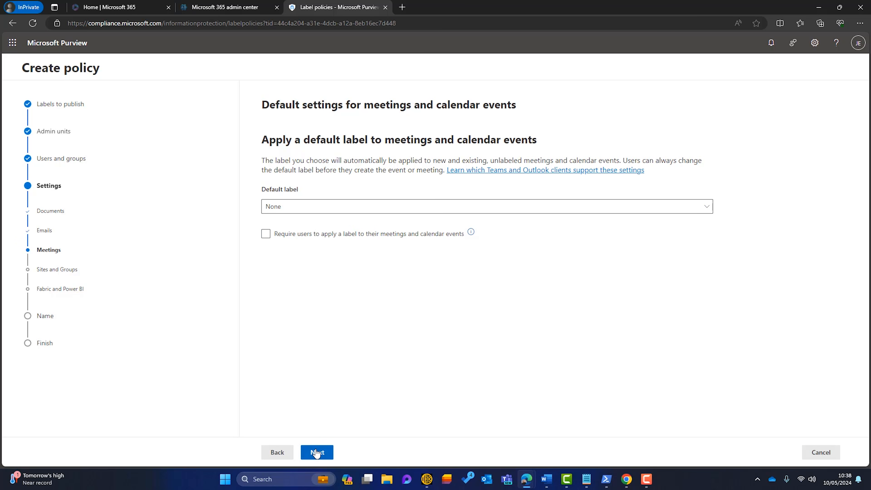
Default sites and groups to General and require them to carry a label
left_click(306, 212)
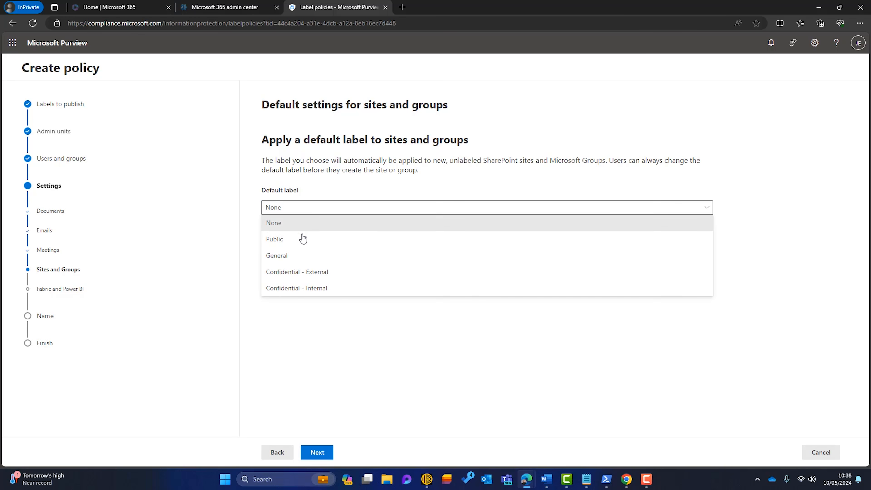
left_click(296, 255)
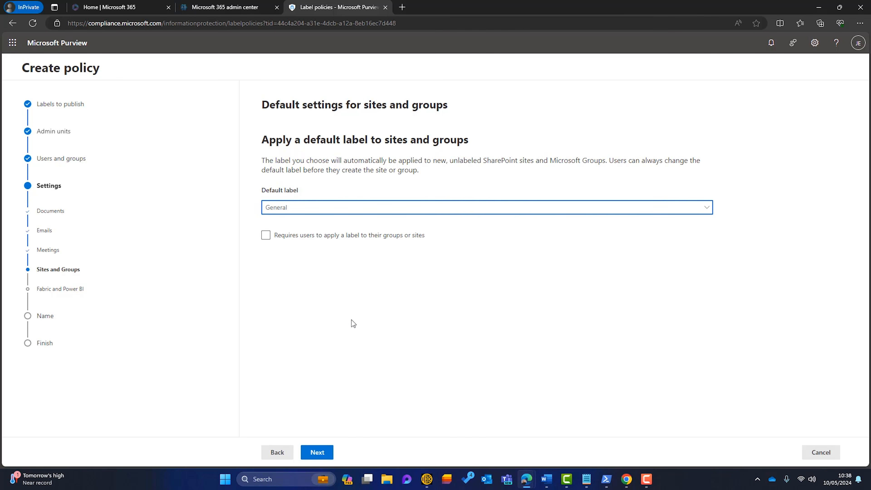
left_click(265, 237)
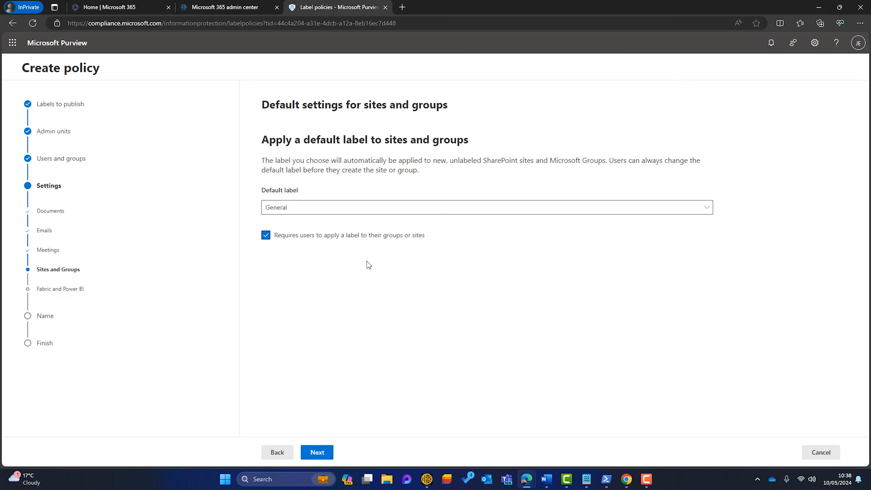
left_click(314, 453)
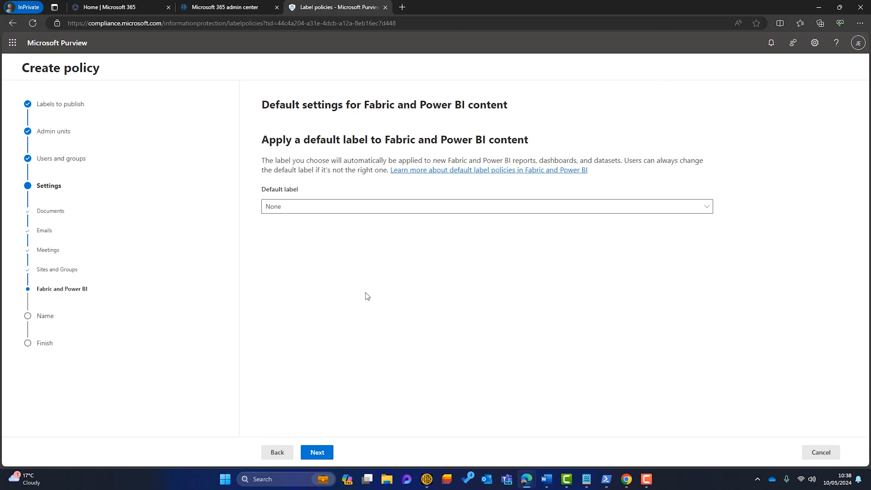
left_click(317, 458)
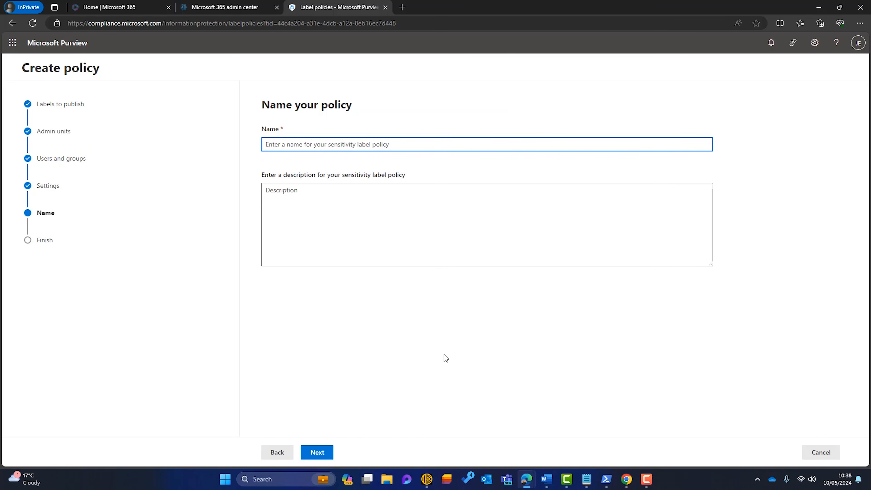
Name the policy Default Company Labels, submit it and close the completed wizard
type("Default Company Labels")
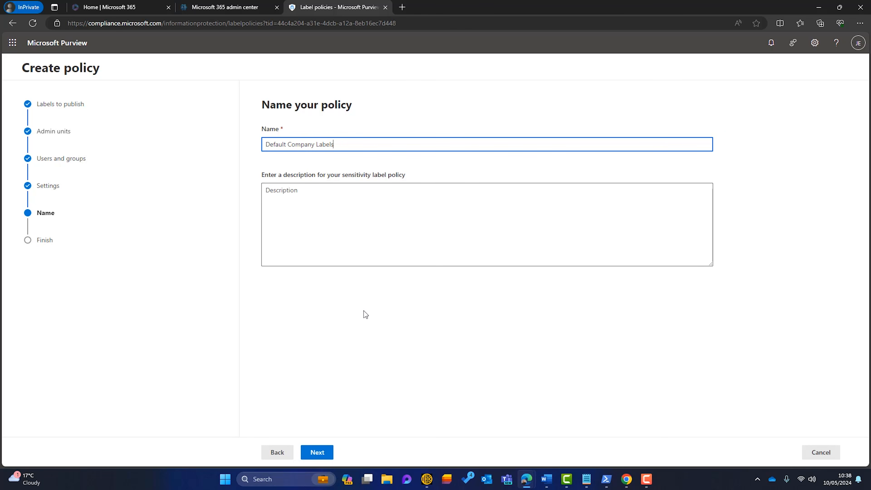
left_click(322, 454)
left_click(330, 452)
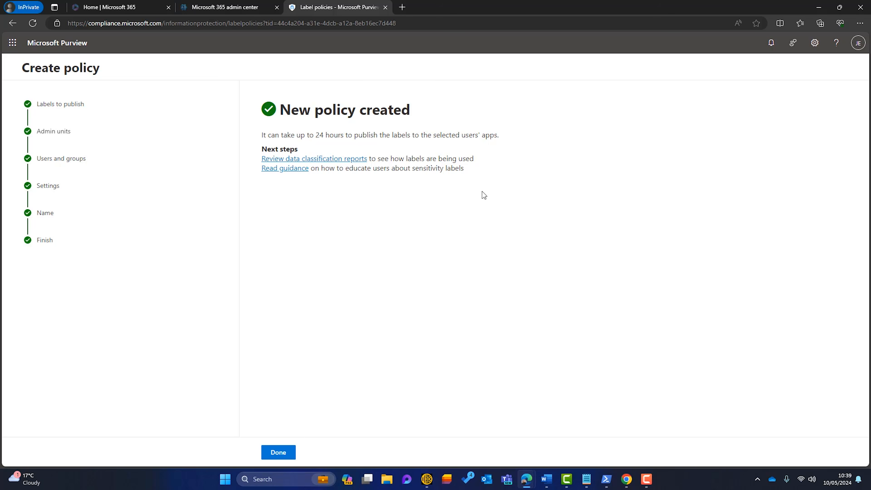
left_click(279, 452)
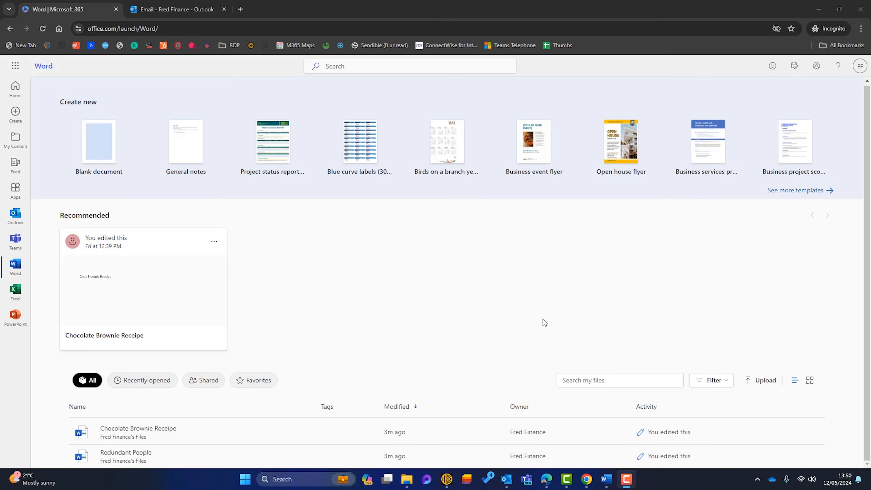
Confirm the signed-in account, then create a blank document and view its General label
left_click(865, 68)
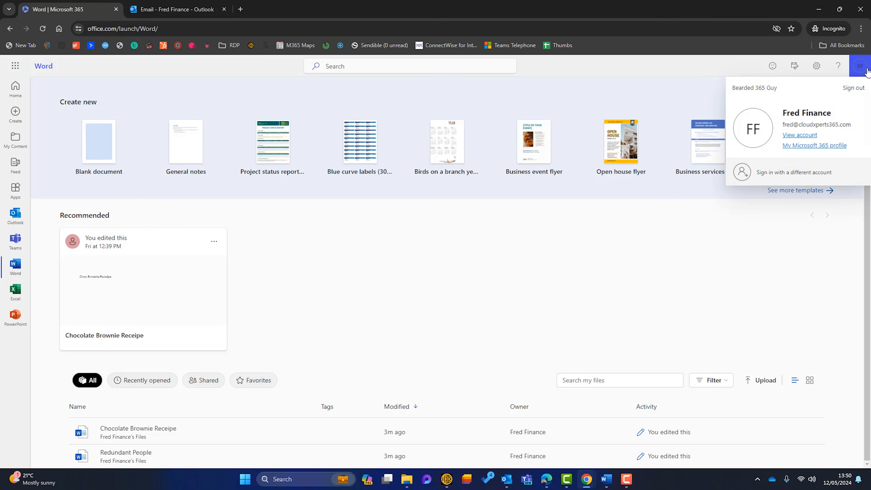
left_click(498, 257)
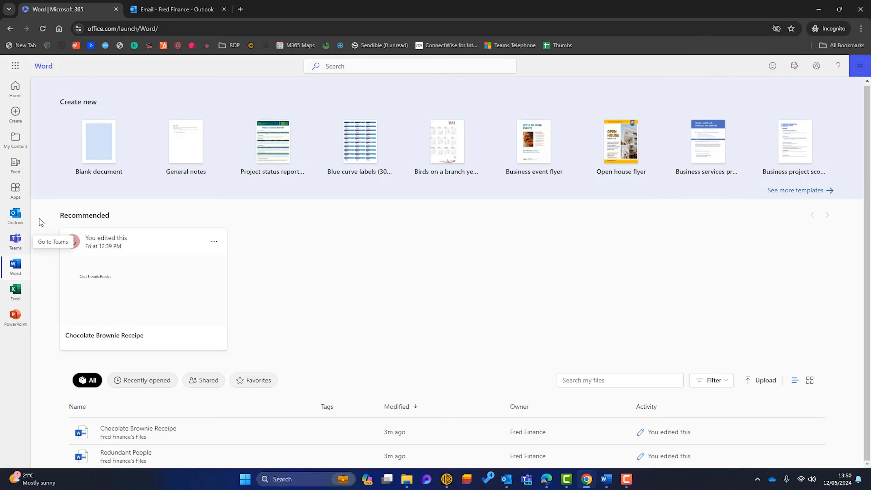
left_click(98, 143)
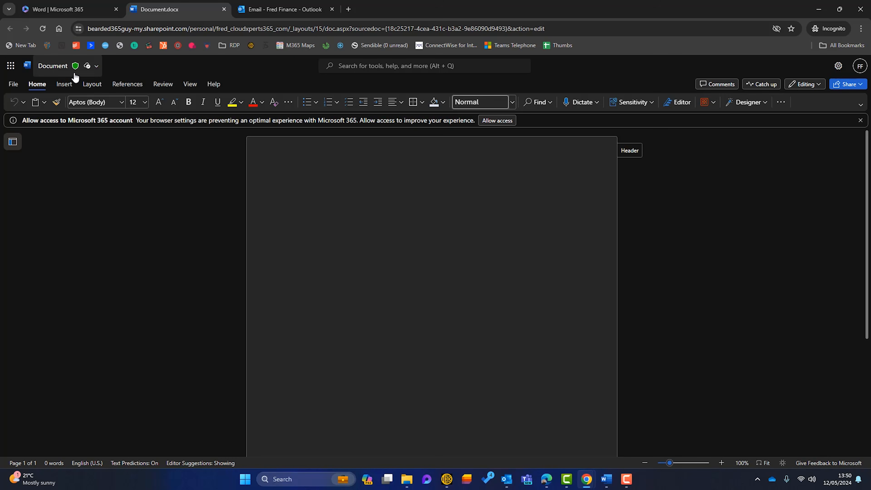
mouse_move(75, 67)
left_click(95, 67)
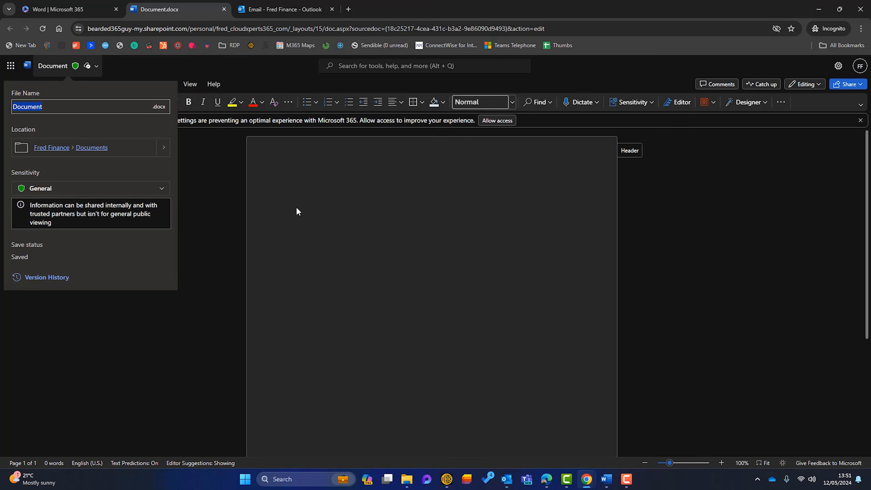
Type 'This is a test.', try relabelling it Public, dismiss the justification prompt, and close it
left_click(306, 203)
type("This is a test.")
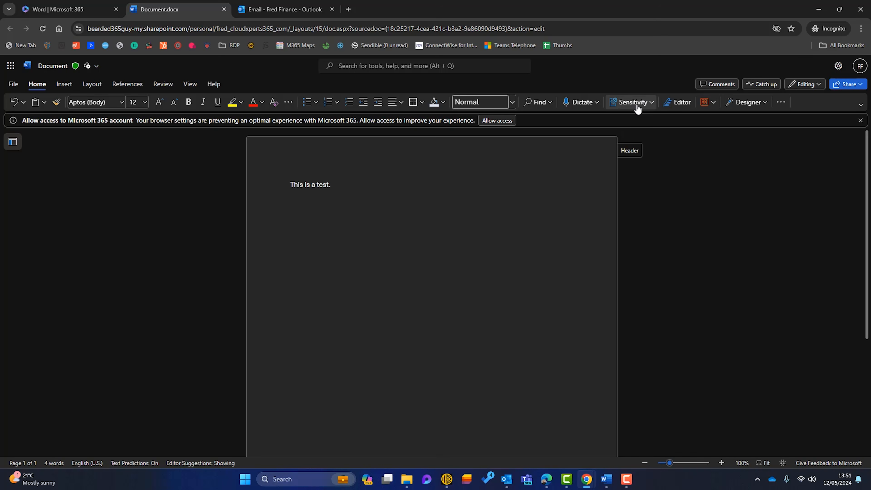
left_click(646, 106)
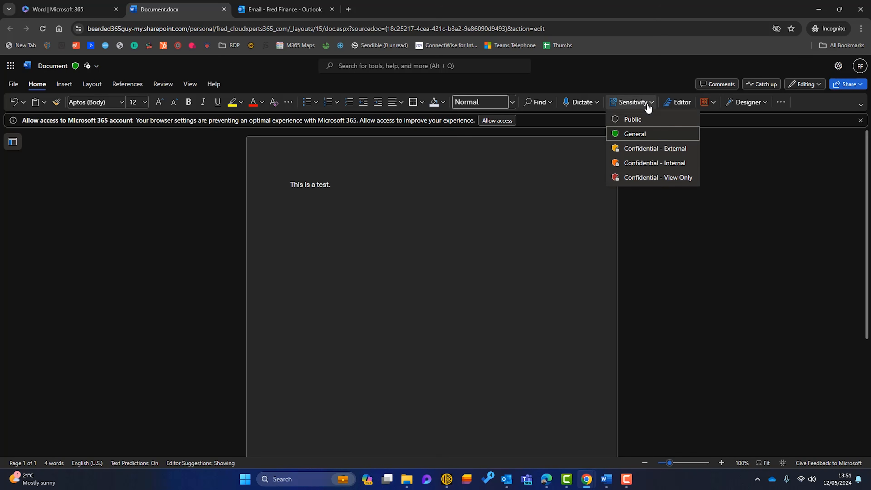
left_click(636, 120)
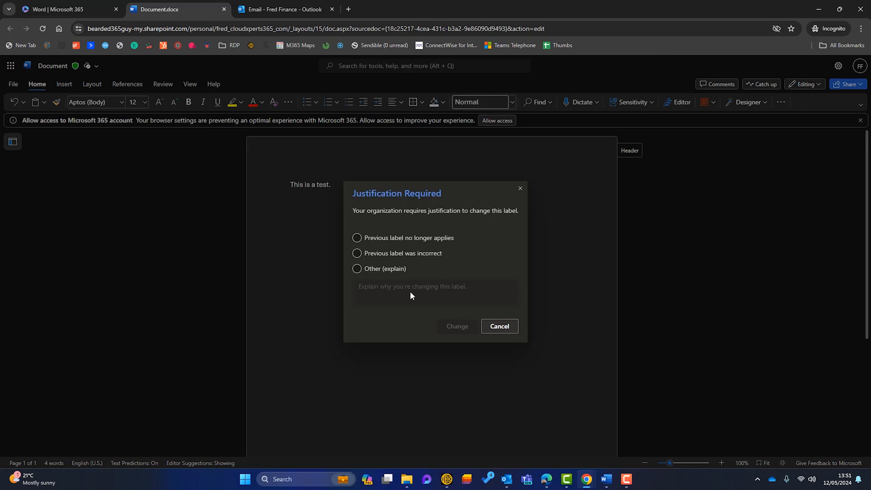
left_click(520, 189)
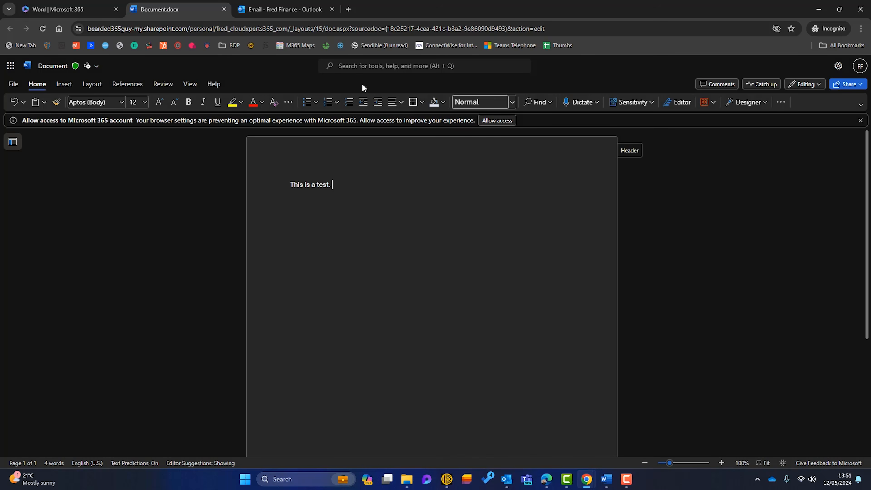
left_click(224, 9)
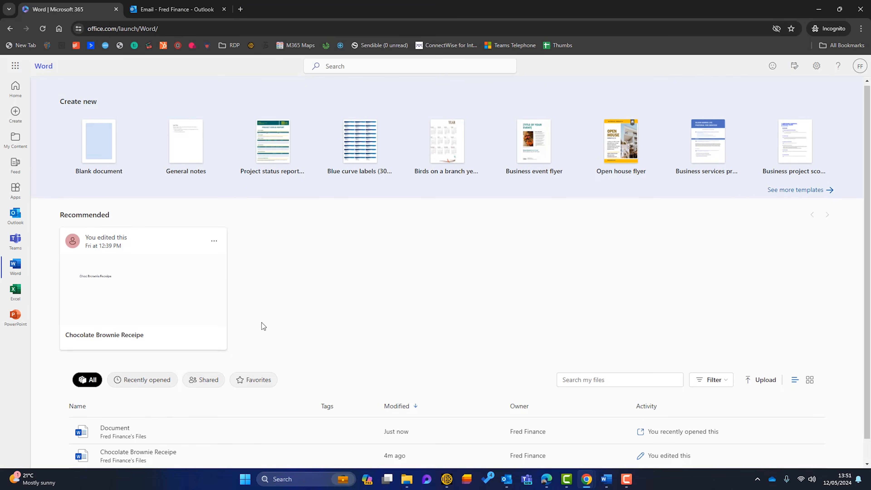
Open Redundant People and Chocolate Brownie Receipe from the file list in new tabs
scroll(262, 324, "down", 1)
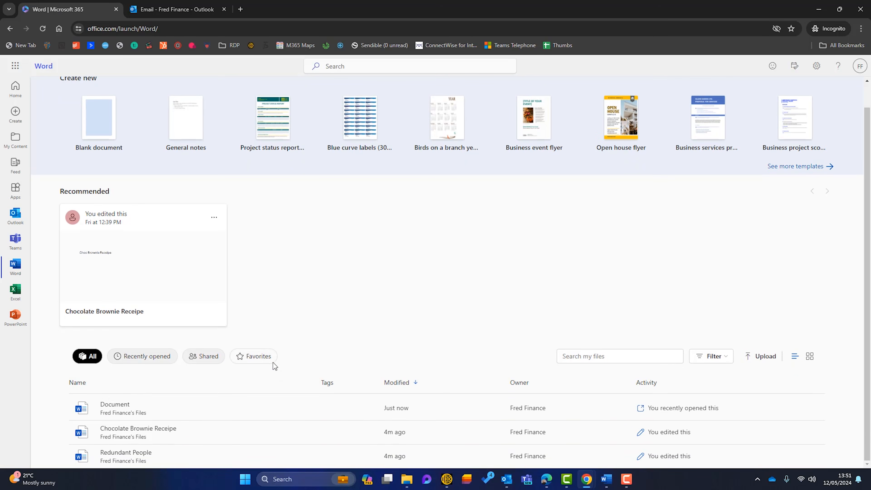
right_click(140, 457)
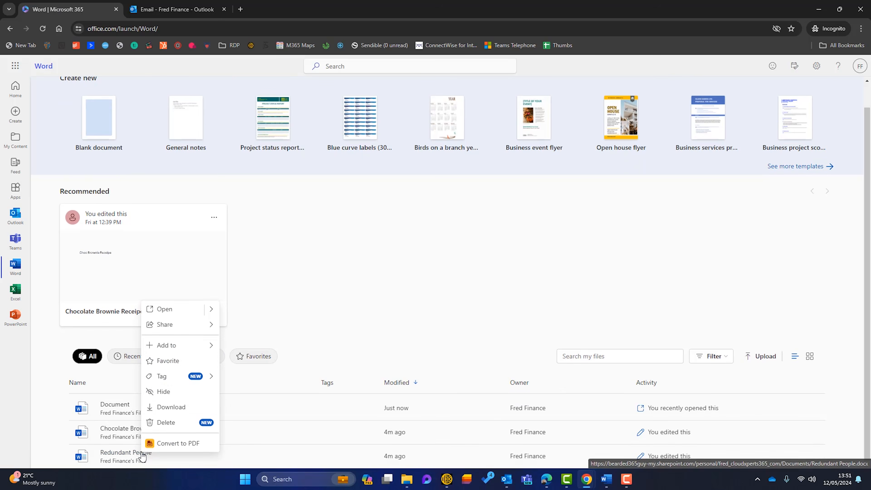
left_click(171, 309)
left_click(83, 10)
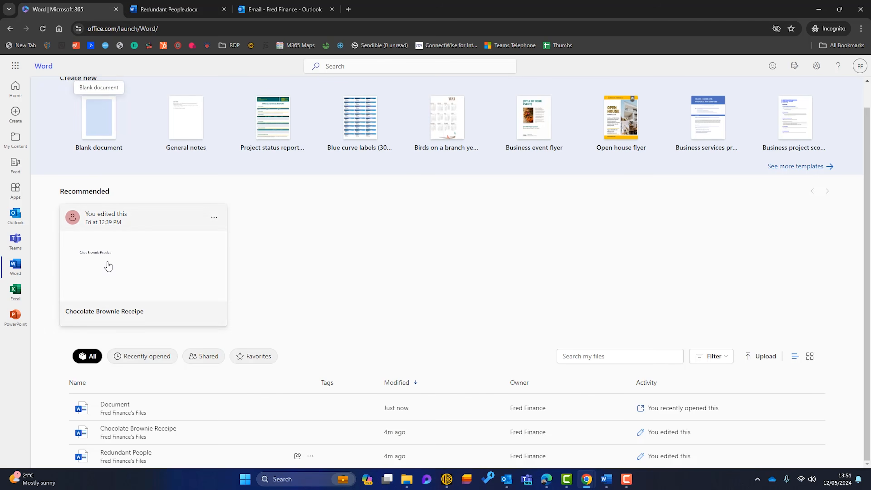
right_click(139, 433)
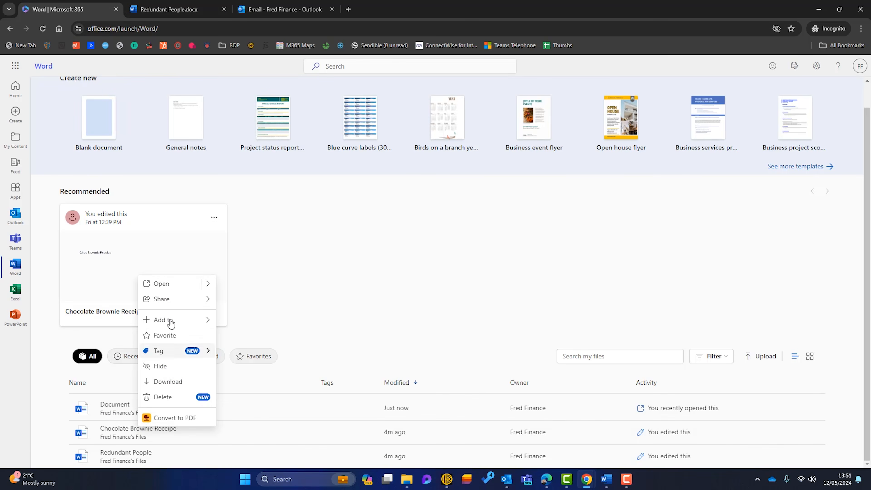
left_click(168, 284)
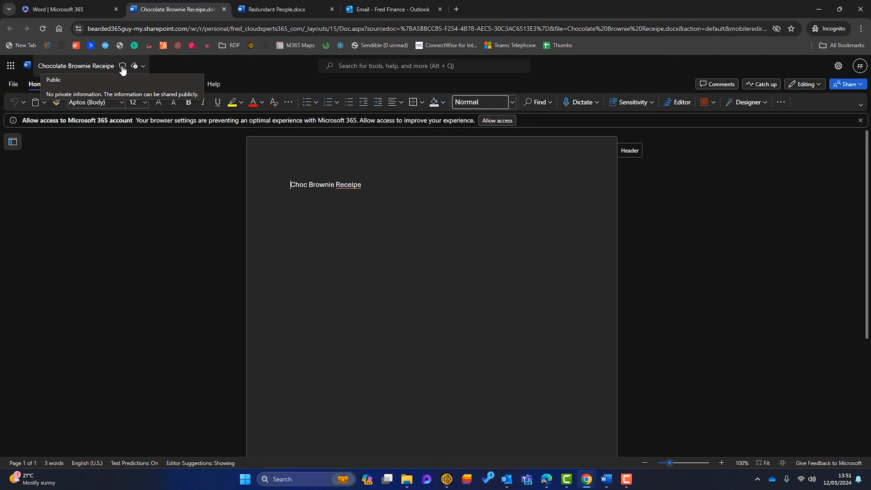
Confirm the recipe is labelled Public and Redundant People is Confidential - Internal
left_click(140, 68)
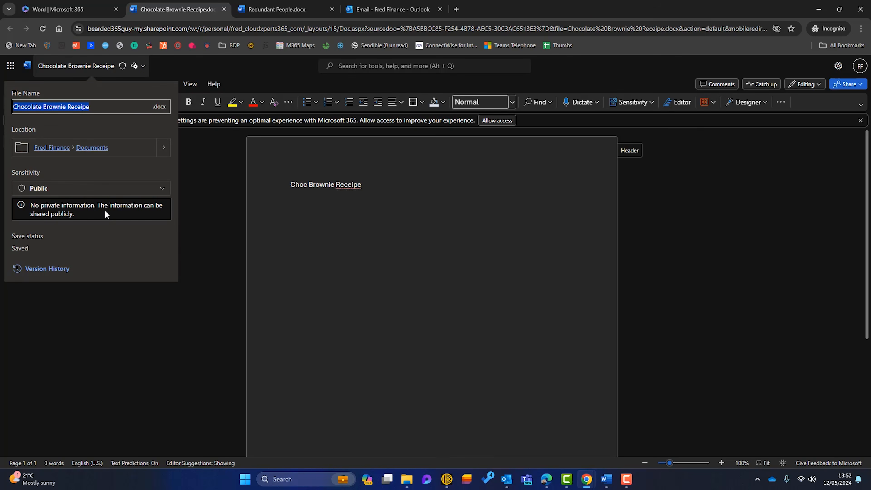
left_click(353, 224)
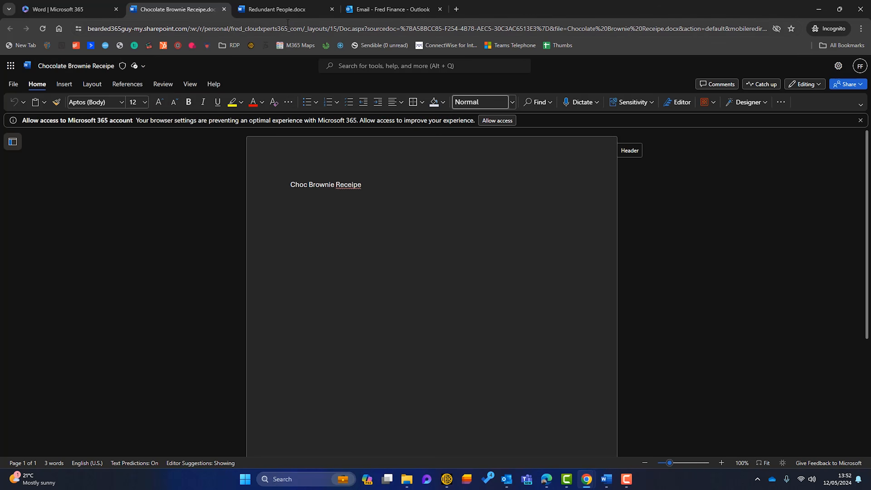
left_click(286, 9)
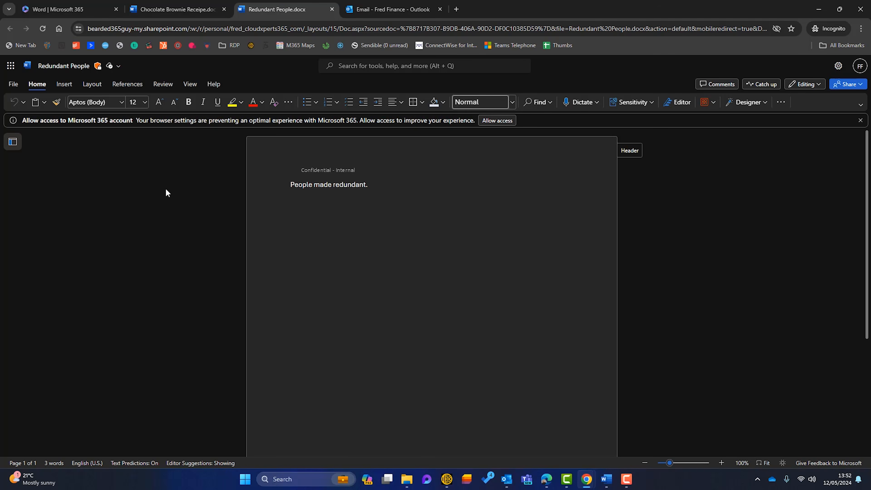
left_click(118, 66)
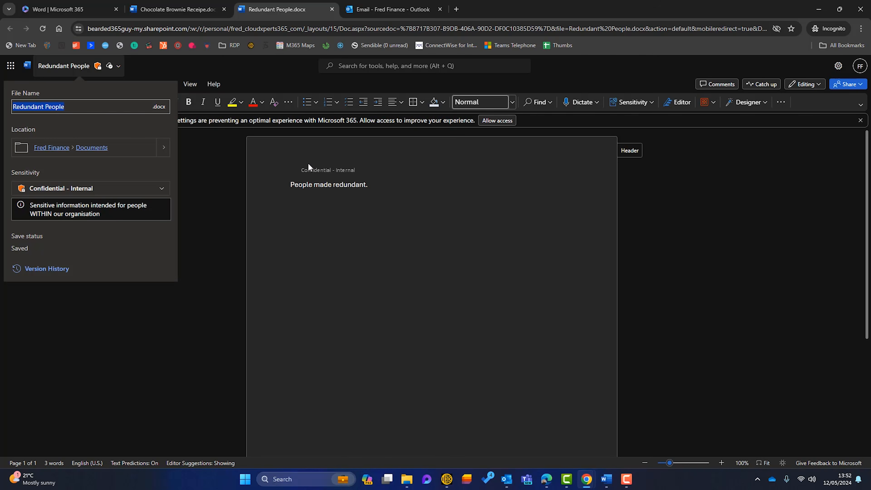
left_click(295, 173)
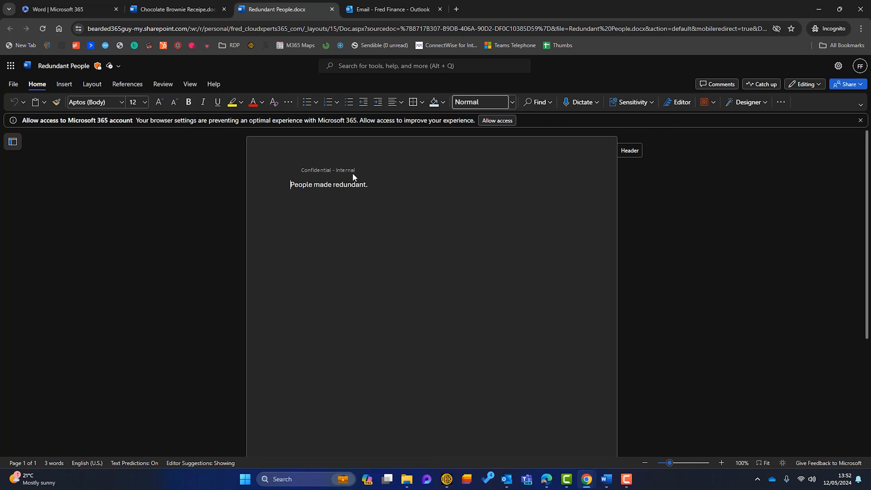
Copy a view-only link to Redundant People that anyone can open
left_click(847, 86)
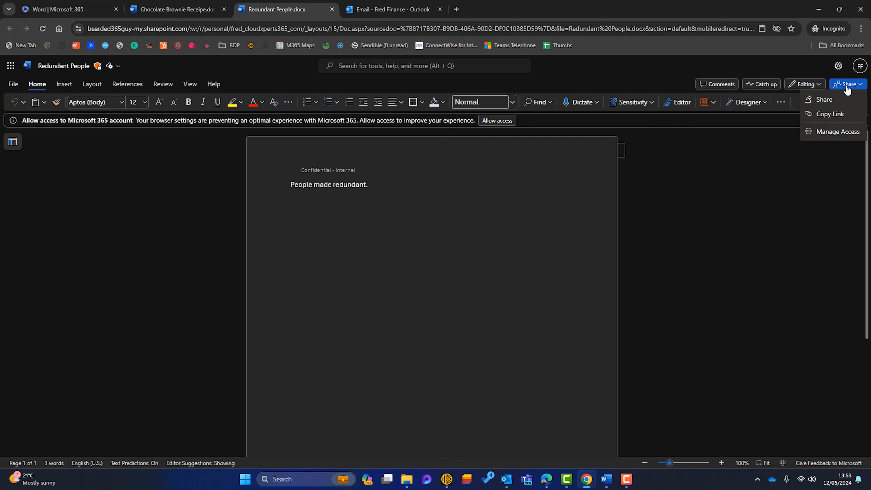
left_click(828, 115)
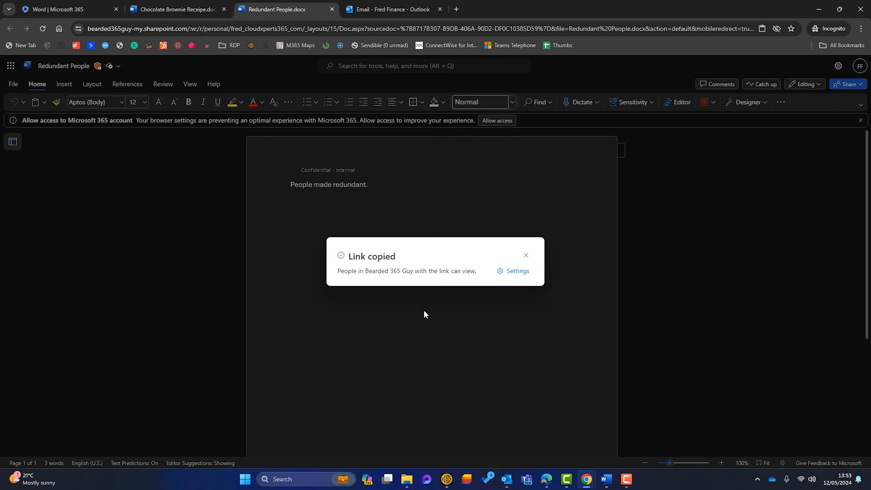
left_click(513, 271)
left_click(528, 206)
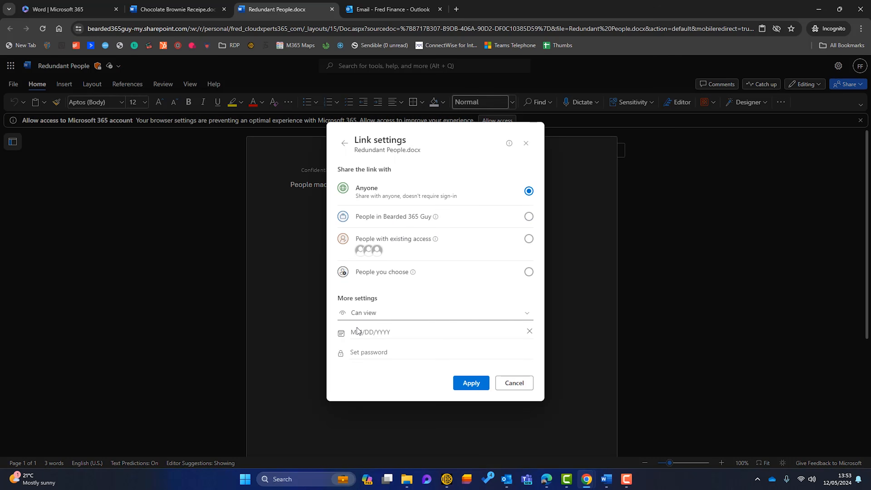
left_click(471, 383)
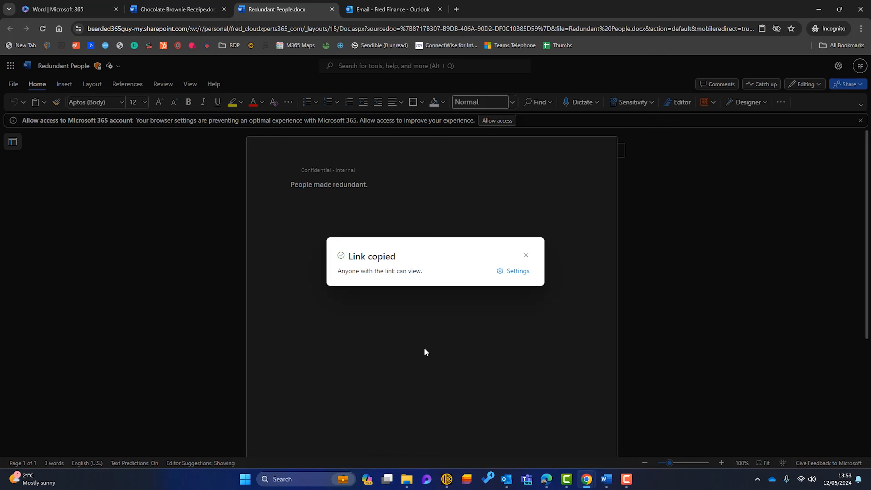
left_click(389, 10)
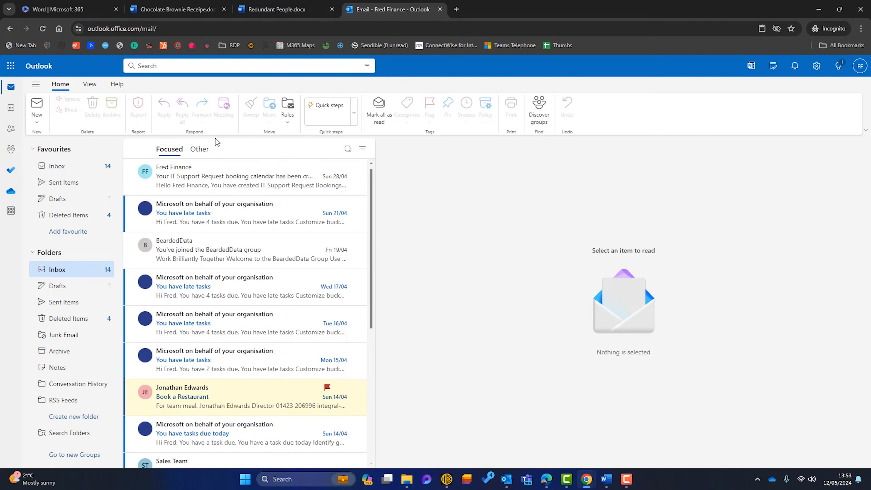
Send the recipient an email with subject 'Private Information' containing the pasted Redundant People link
left_click(37, 106)
type("j")
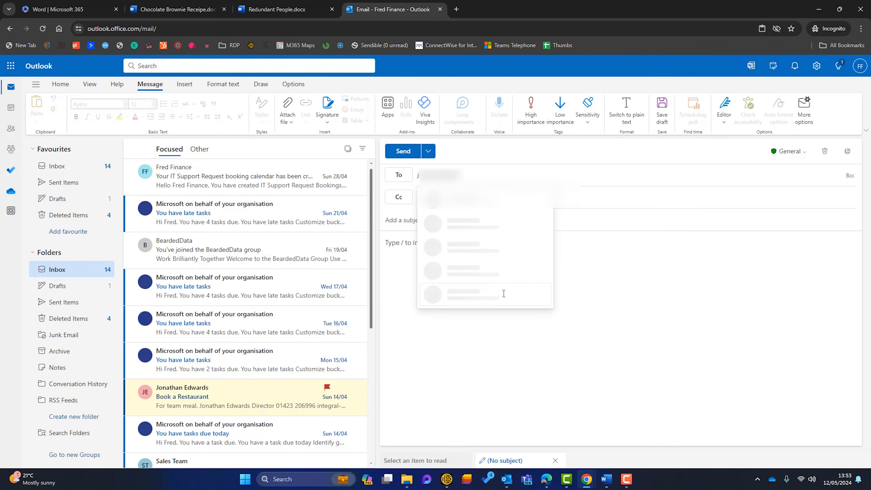
left_click(501, 195)
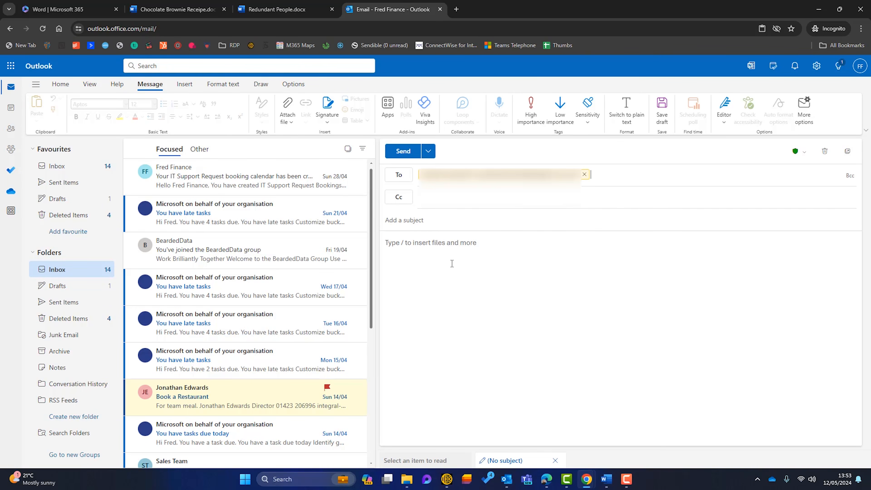
left_click(452, 261)
key("ctrl+v")
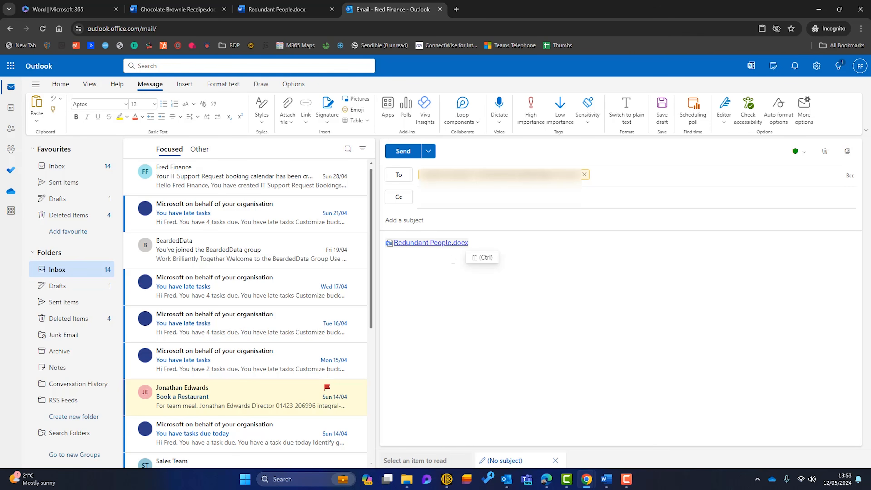
left_click(417, 220)
type("Private Information")
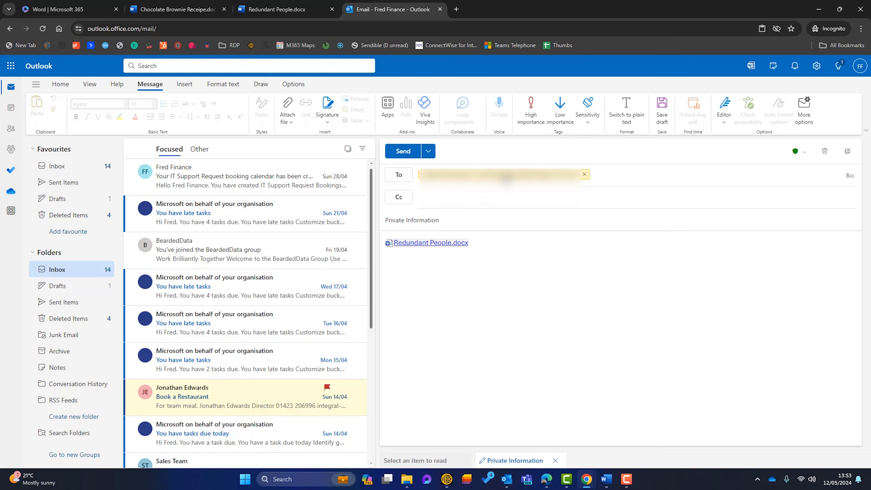
left_click(511, 180)
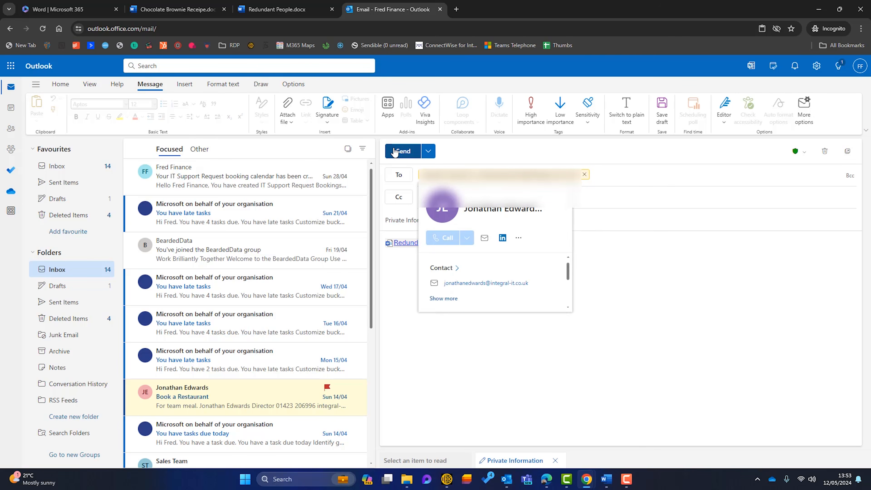
left_click(395, 153)
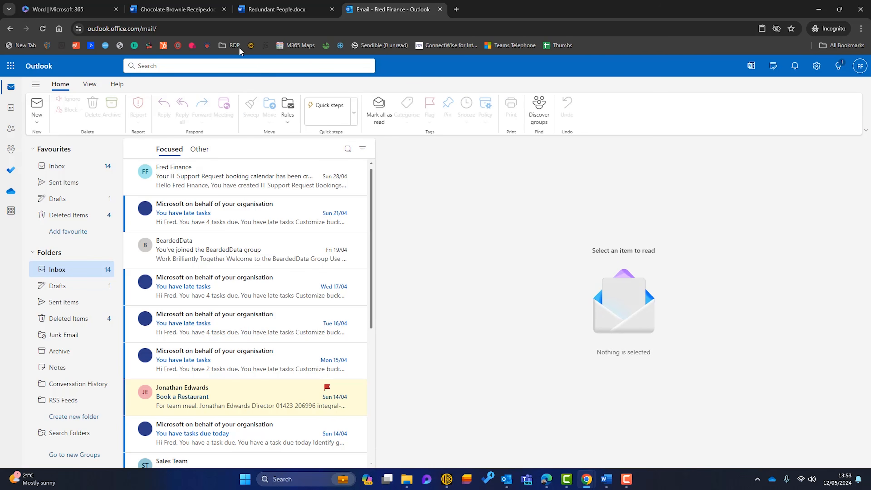
left_click(185, 9)
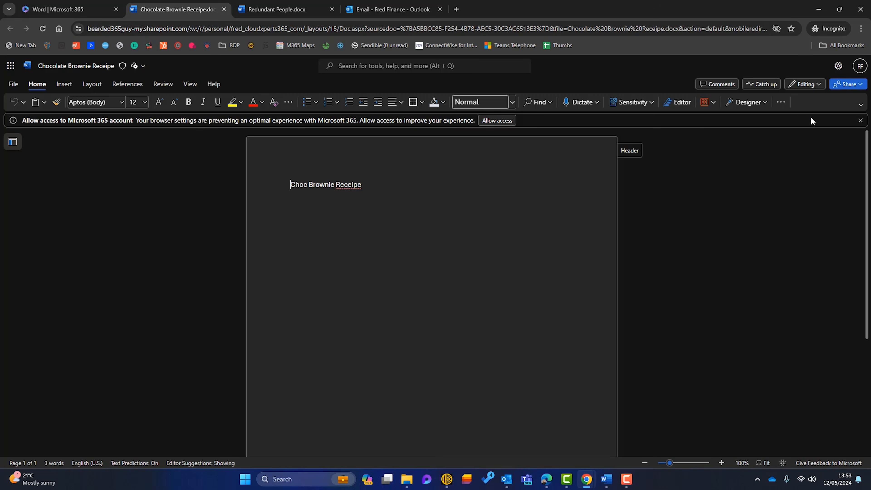
Copy an Anyone-can-view link to Chocolate Brownie Receipe and begin a new Outlook email
left_click(847, 84)
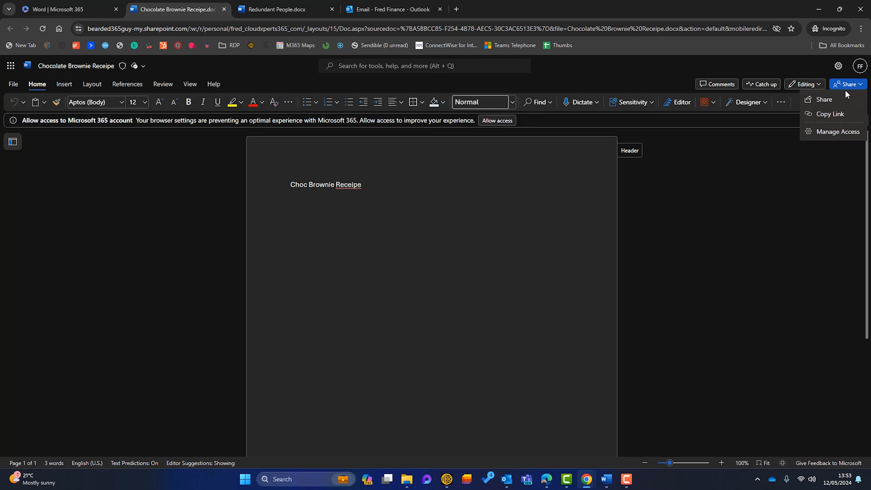
left_click(830, 114)
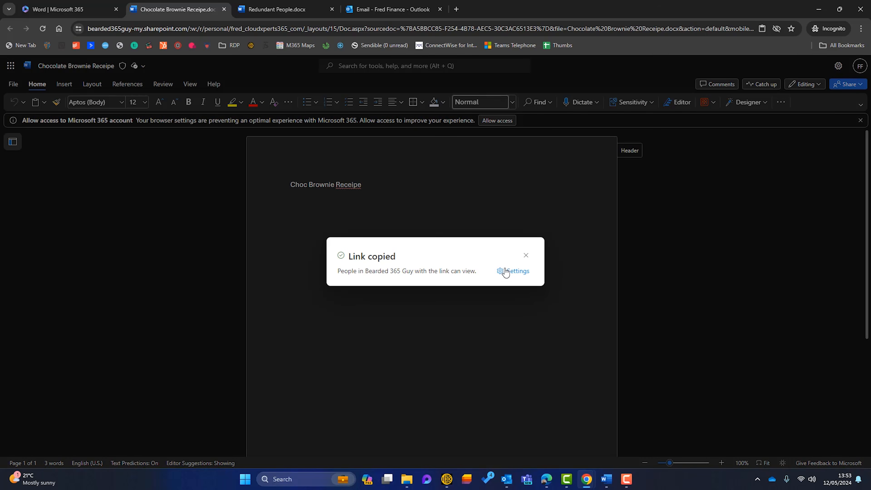
left_click(507, 271)
left_click(528, 203)
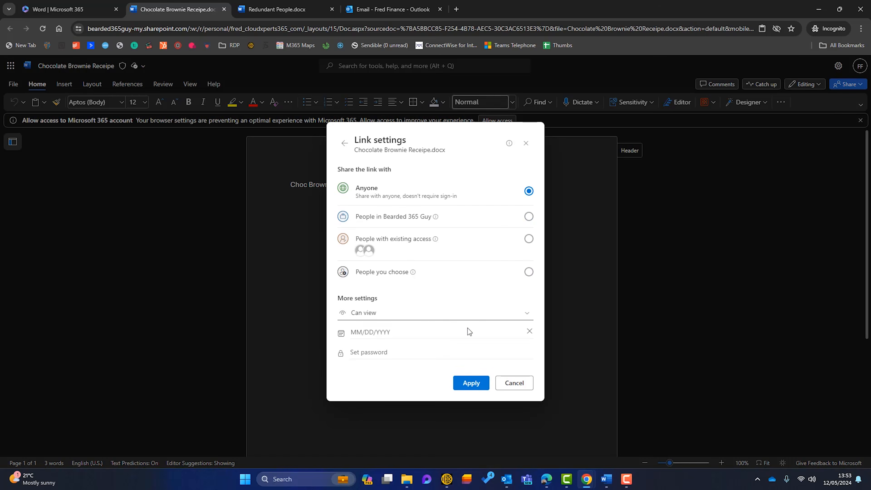
left_click(471, 382)
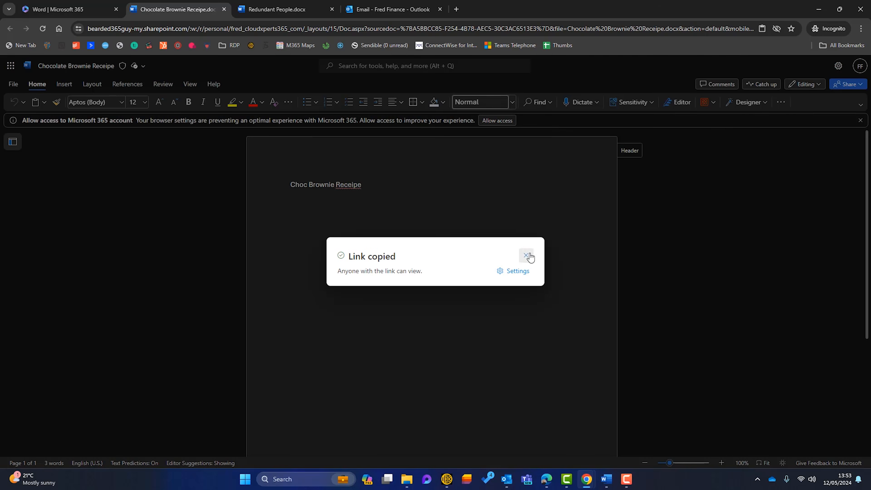
left_click(527, 256)
left_click(350, 5)
left_click(37, 104)
Address the recipient, subject 'Choc Brownie Receipe', paste the recipe link in the body and send
type("jo")
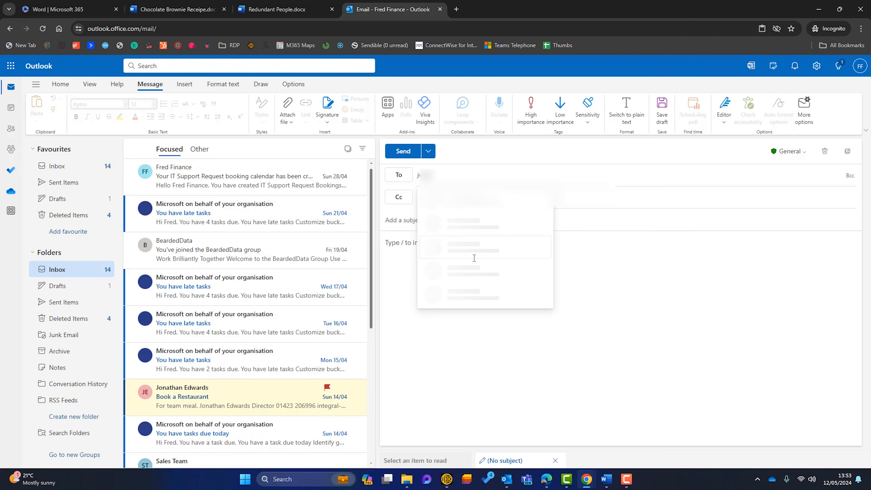
left_click(482, 207)
left_click(430, 223)
type("Choc Brownie Receipe")
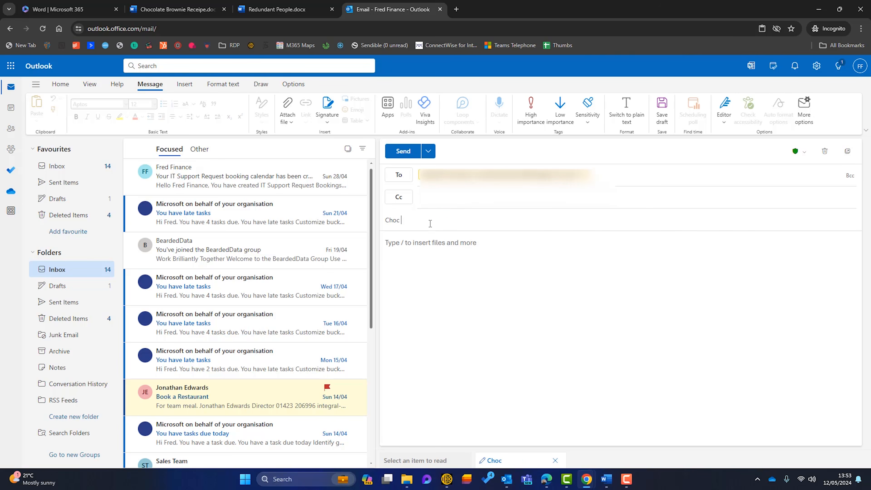
left_click(432, 242)
key("ctrl+v")
key("Return")
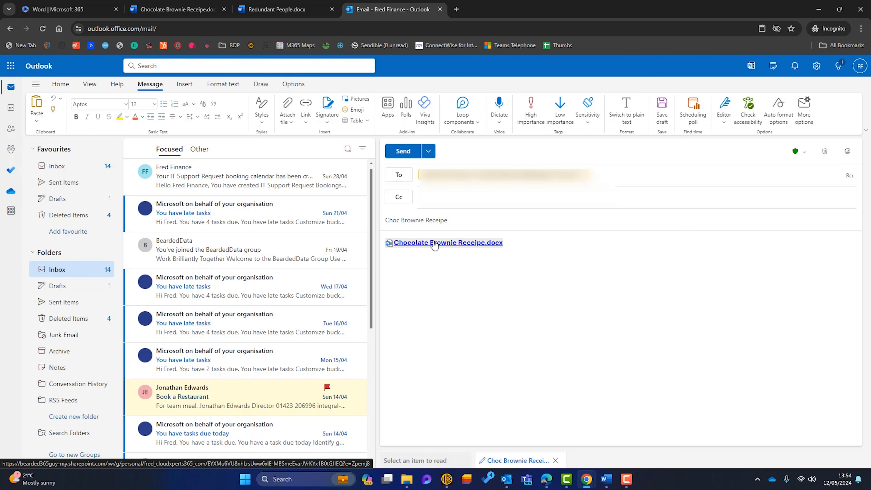
left_click(402, 151)
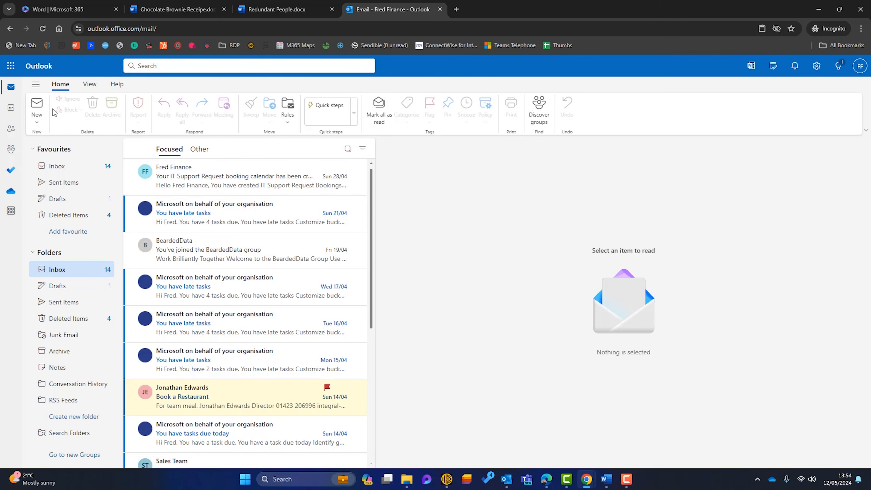
Send 'For your eyes only...' saying 'This is very private information.' labelled Confidential - View Only
left_click(37, 107)
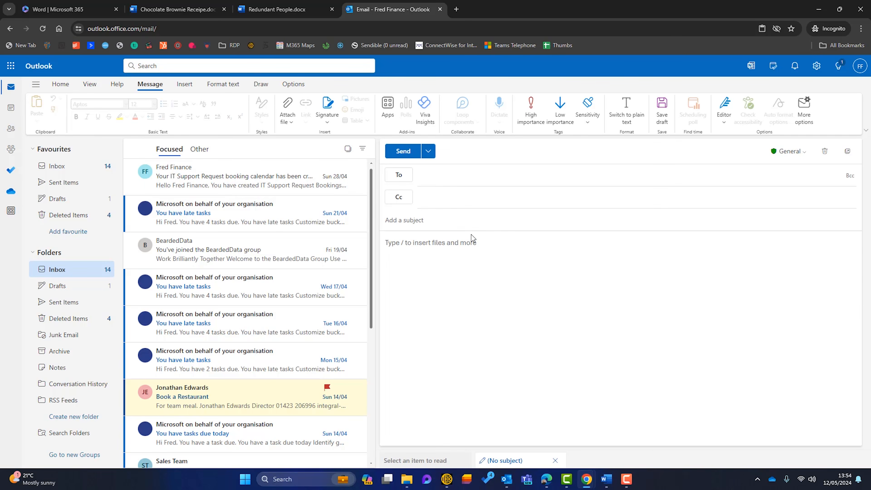
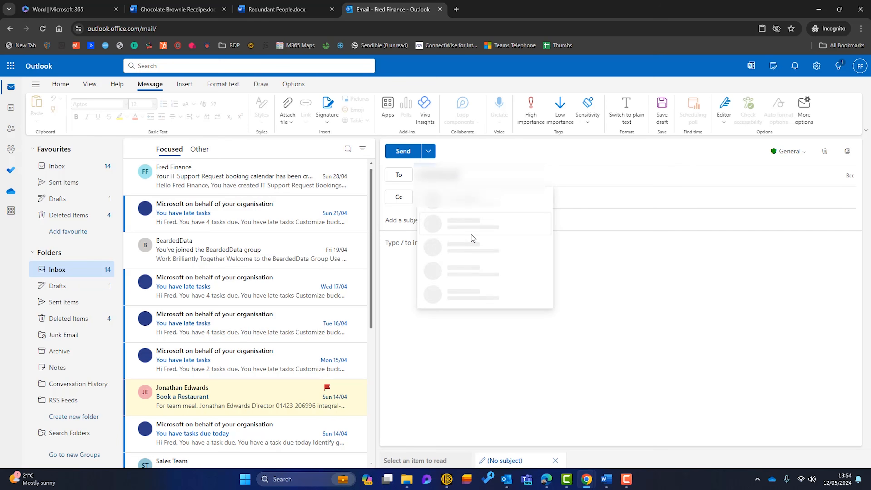
left_click(485, 203)
left_click(456, 221)
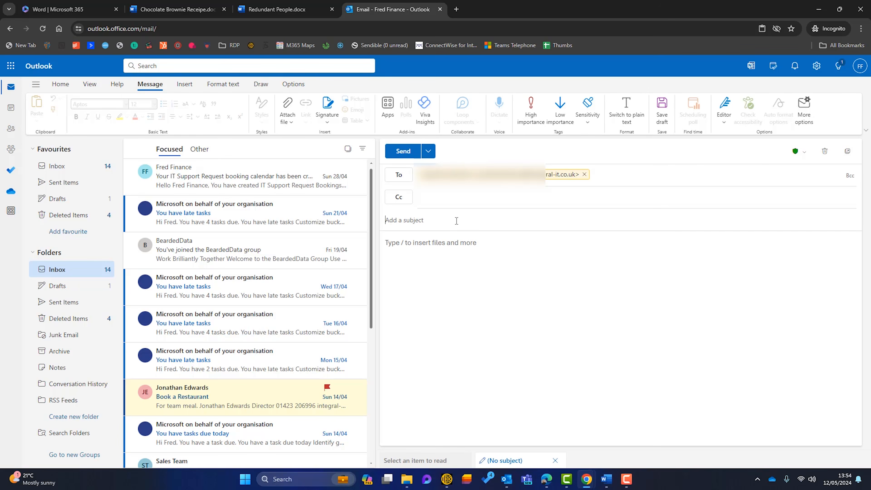
type("For your eyes only...")
key("Tab")
type("This is very private information.")
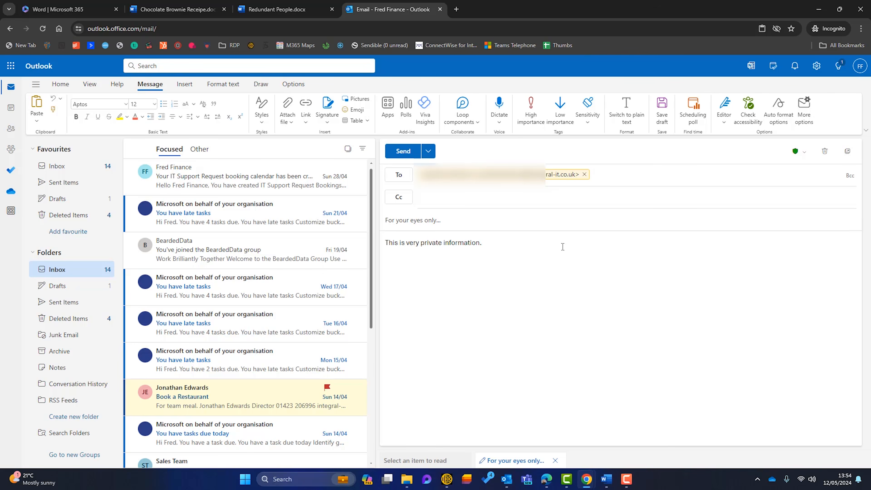
left_click(588, 117)
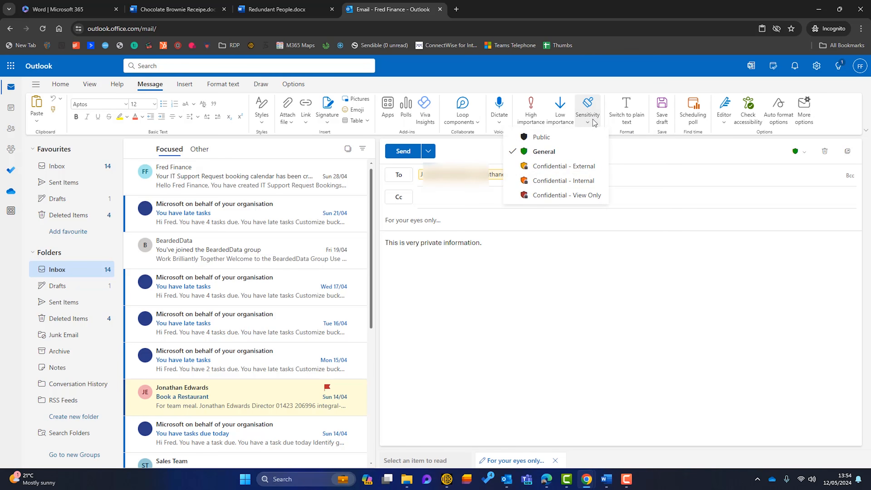
left_click(560, 196)
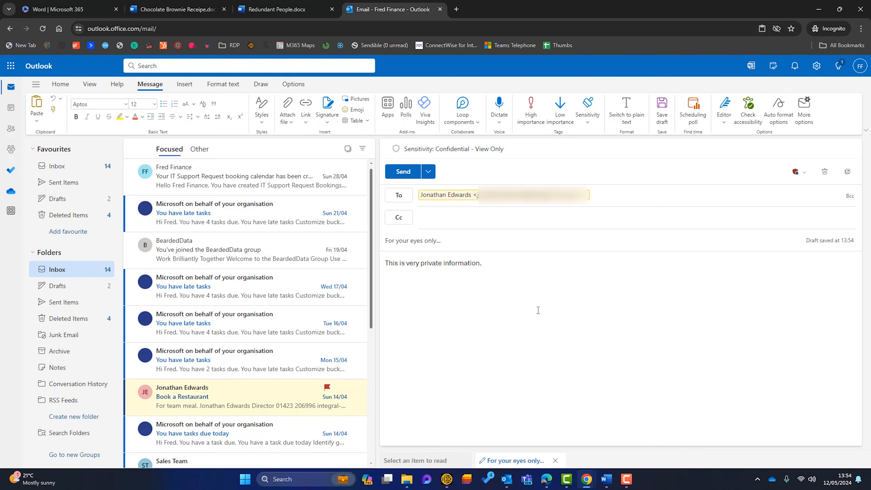
left_click(407, 176)
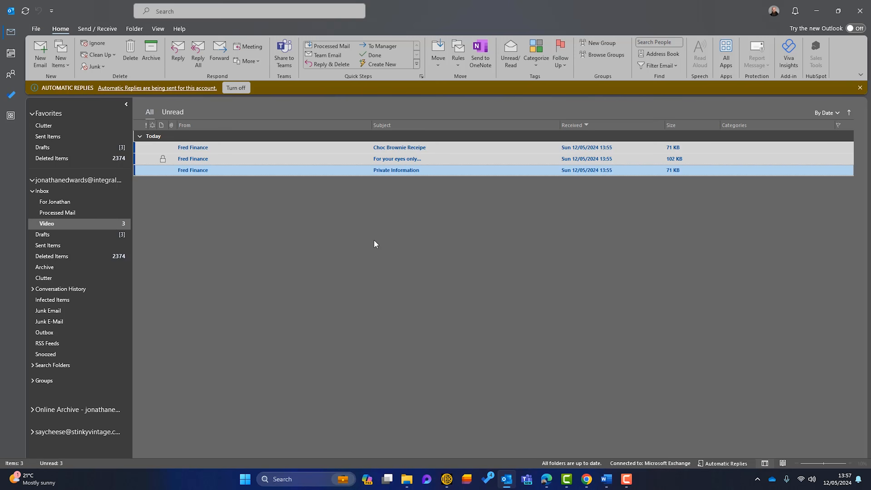
View the shared Chocolate Brownie Receipe document from its email, close it, and open the Private Information email
double_click(404, 151)
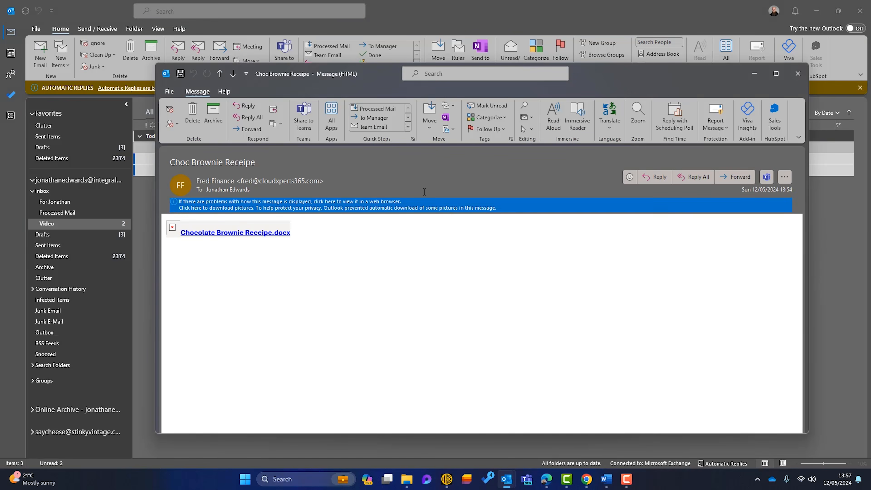
left_click(264, 234)
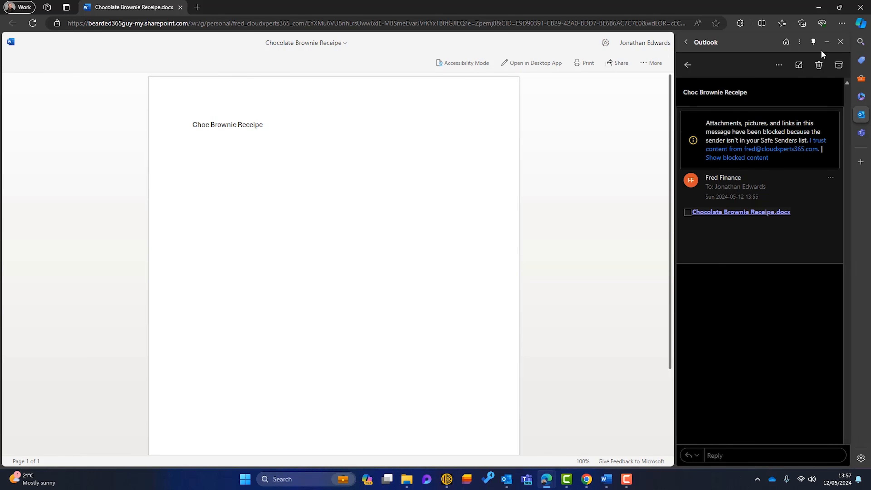
left_click(860, 7)
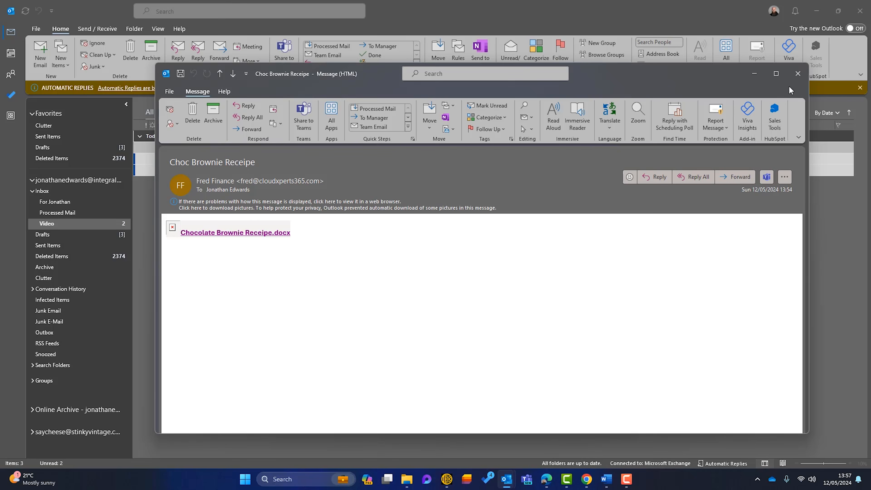
left_click(797, 74)
double_click(425, 169)
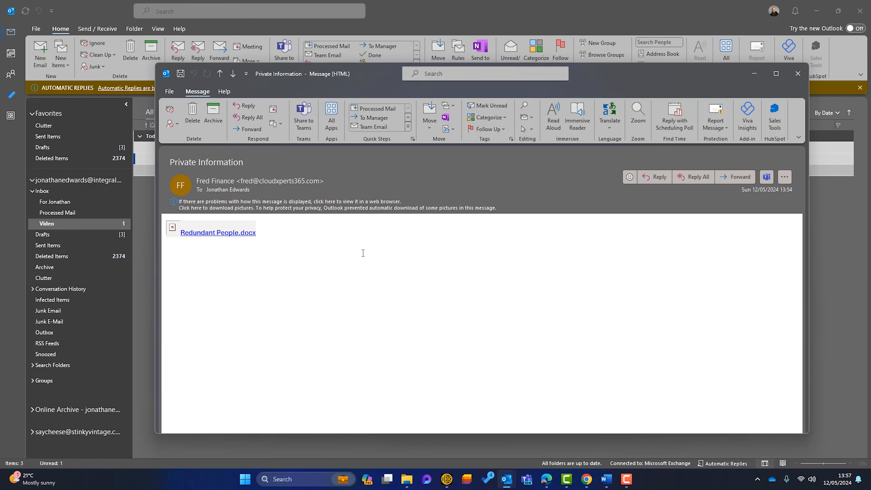
Try the Redundant People.docx link and get access denied, then select the For your eyes only... email
left_click(229, 240)
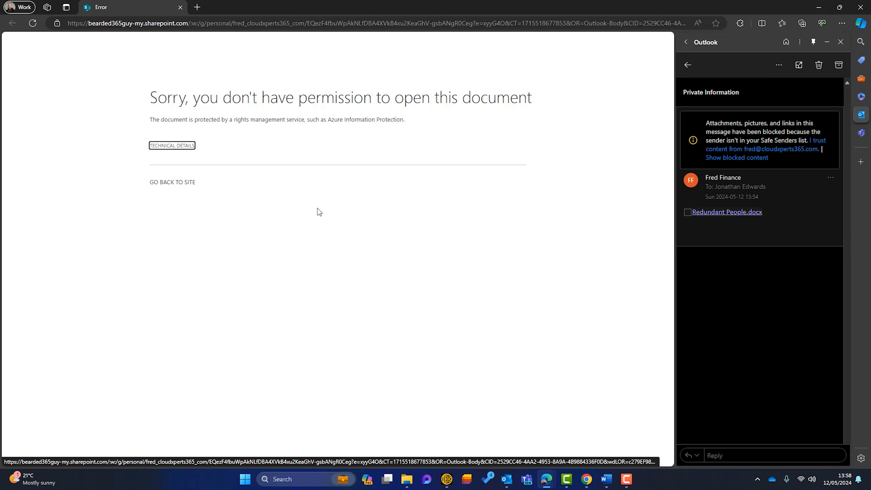
left_click(180, 7)
left_click(798, 73)
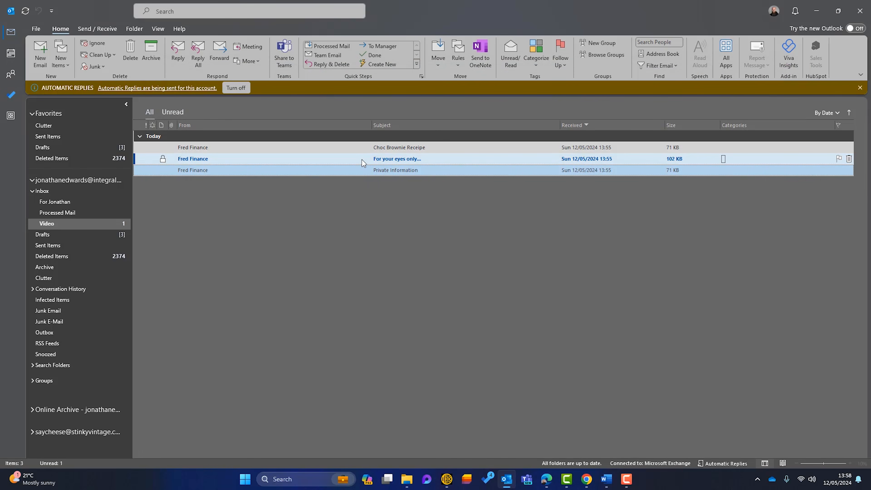
left_click(207, 159)
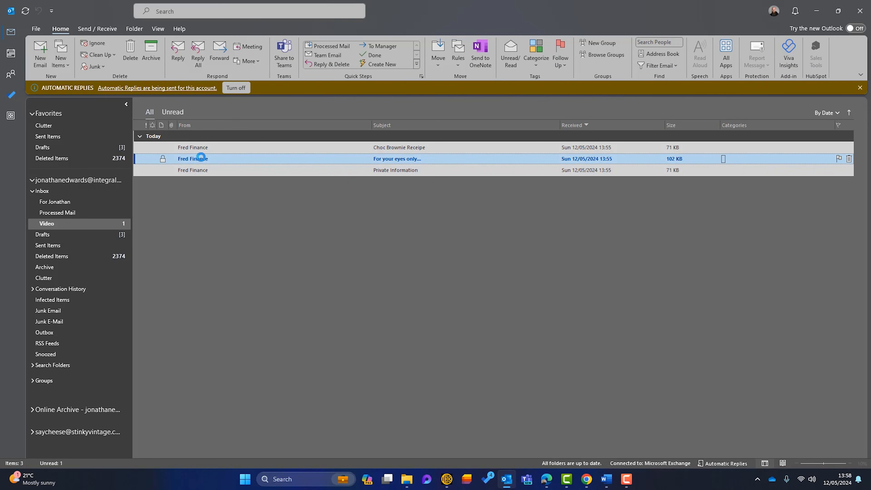